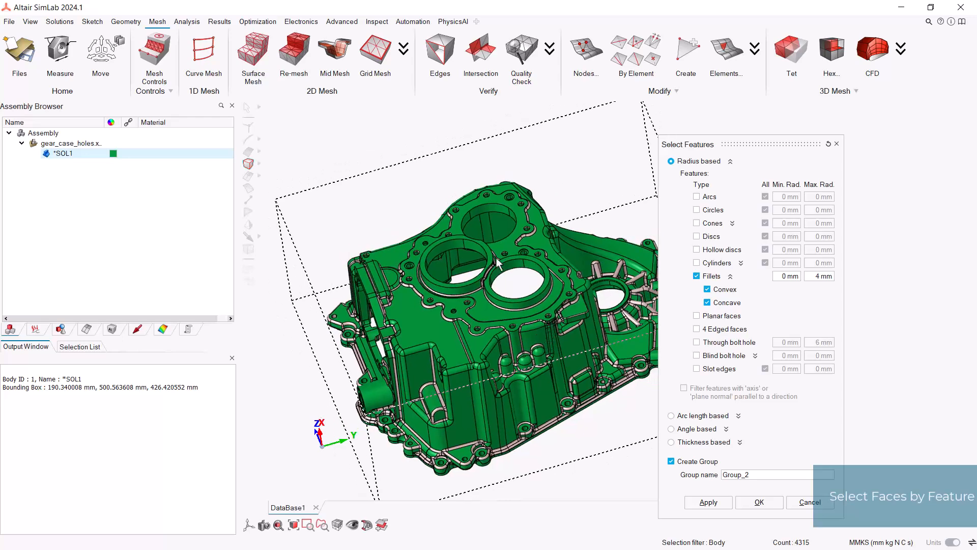
Clear the fillet face selection and select the whole gear case body.
{"action": "right_click", "coordinate": [448, 184]}
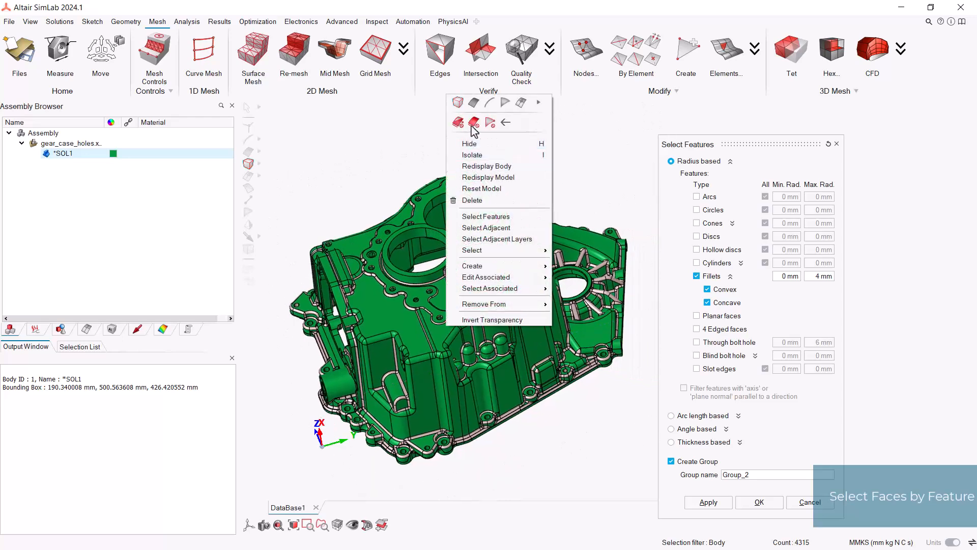
{"action": "left_click", "coordinate": [456, 124]}
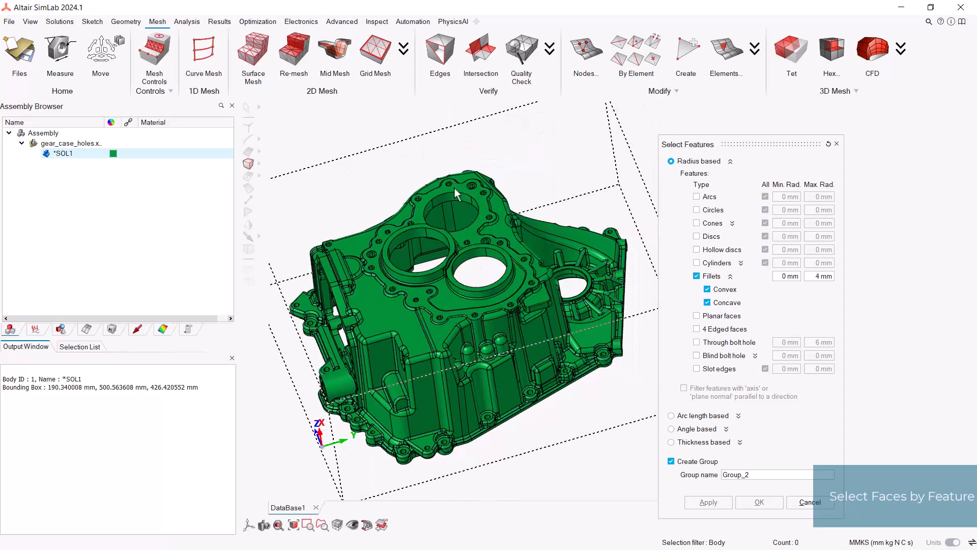
{"action": "left_click", "coordinate": [451, 285]}
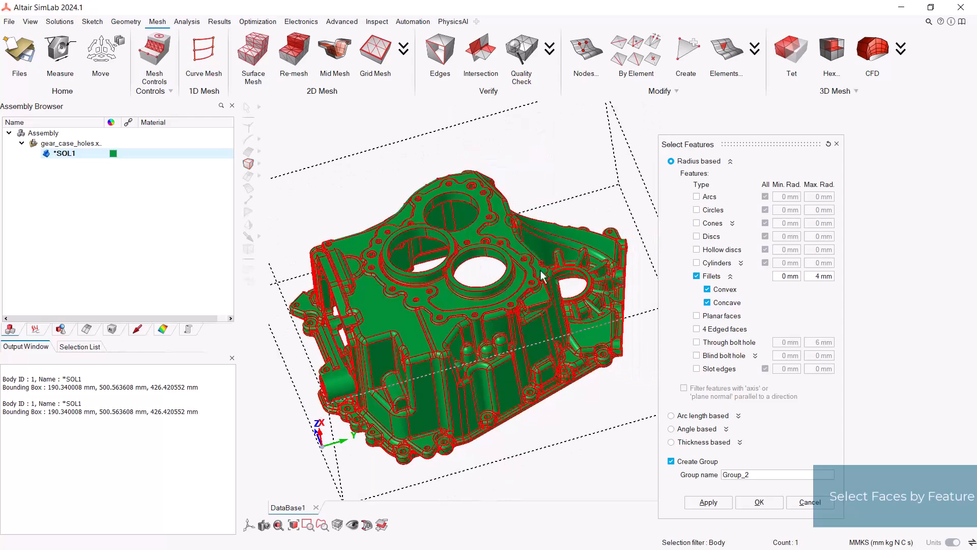
Select the body's through bolt hole faces with radii from 0 to 6 mm and save them as group Bolt_Holes.
{"action": "left_click", "coordinate": [723, 342]}
{"action": "scroll", "coordinate": [589, 386], "scroll_direction": "up", "scroll_amount": 5}
{"action": "mouse_move", "coordinate": [590, 385]}
{"action": "middle_mouse_down"}
{"action": "mouse_move", "coordinate": [602, 414]}
{"action": "mouse_move", "coordinate": [585, 402]}
{"action": "middle_mouse_up"}
{"action": "middle_click_drag", "start_coordinate": [466, 290], "coordinate": [480, 338]}
{"action": "right_click_drag", "start_coordinate": [486, 321], "coordinate": [486, 366]}
{"action": "middle_click_drag", "start_coordinate": [491, 313], "coordinate": [498, 295]}
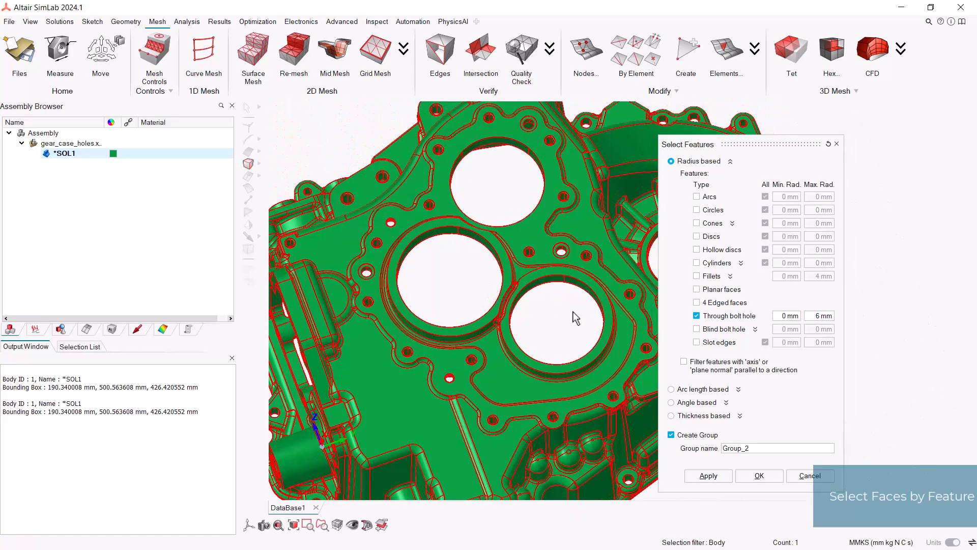
{"action": "left_click", "coordinate": [819, 316]}
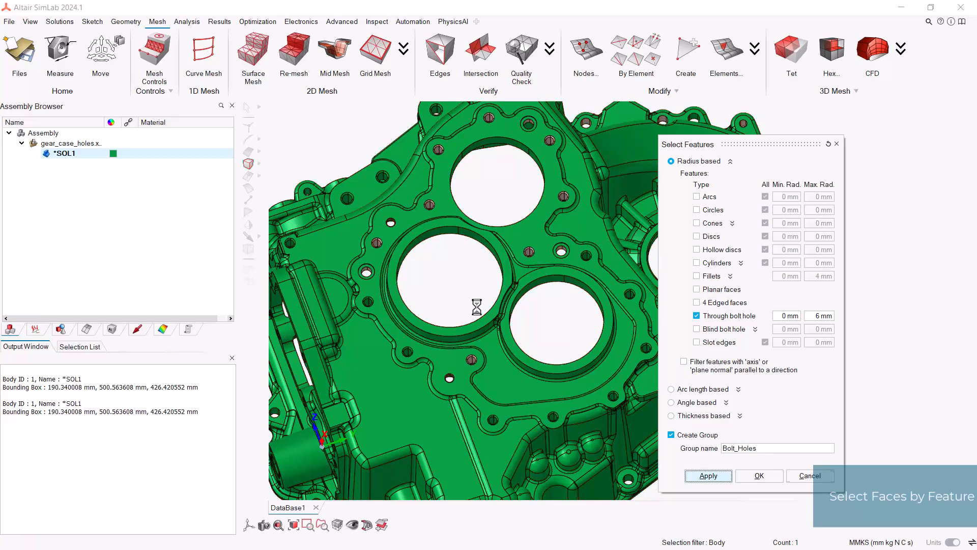
Inspect the selected bolt hole faces and clear the selection.
{"action": "scroll", "coordinate": [468, 291], "scroll_direction": "up", "scroll_amount": 1}
{"action": "middle_click_drag", "start_coordinate": [495, 286], "coordinate": [495, 316]}
{"action": "scroll", "coordinate": [543, 340], "scroll_direction": "down", "scroll_amount": 5}
{"action": "mouse_move", "coordinate": [502, 260]}
{"action": "middle_mouse_down"}
{"action": "mouse_move", "coordinate": [499, 249]}
{"action": "mouse_move", "coordinate": [509, 265]}
{"action": "middle_mouse_up"}
{"action": "right_click", "coordinate": [510, 265]}
{"action": "left_click", "coordinate": [516, 203]}
{"action": "middle_click_drag", "start_coordinate": [519, 209], "coordinate": [553, 279]}
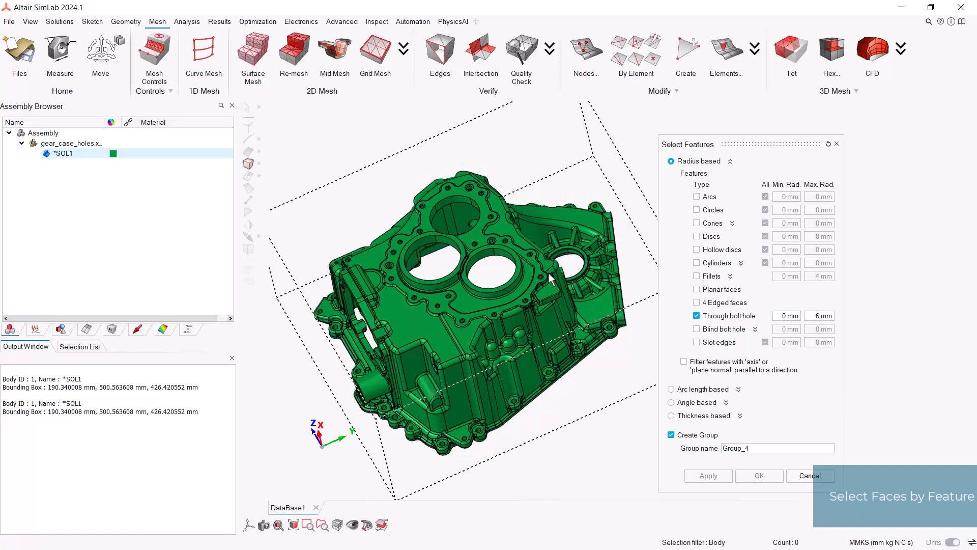
Review the arc length, angle and thickness based feature options, then close Select Features without applying.
{"action": "left_click", "coordinate": [702, 390]}
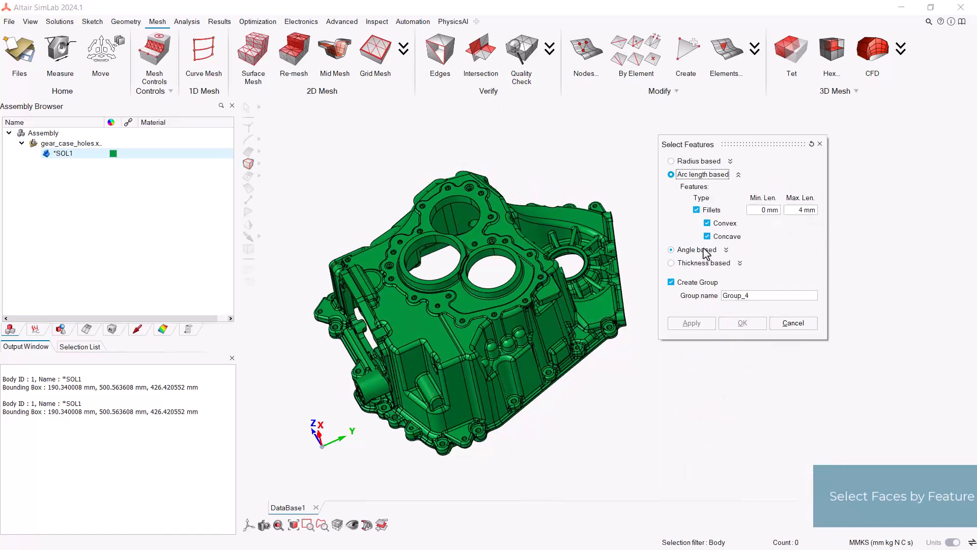
{"action": "left_click", "coordinate": [694, 250]}
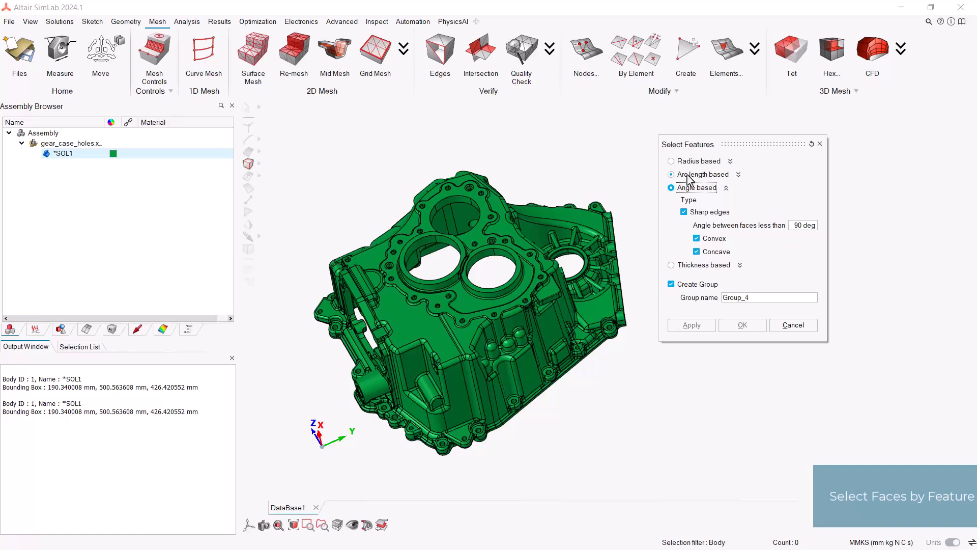
{"action": "left_click", "coordinate": [718, 266]}
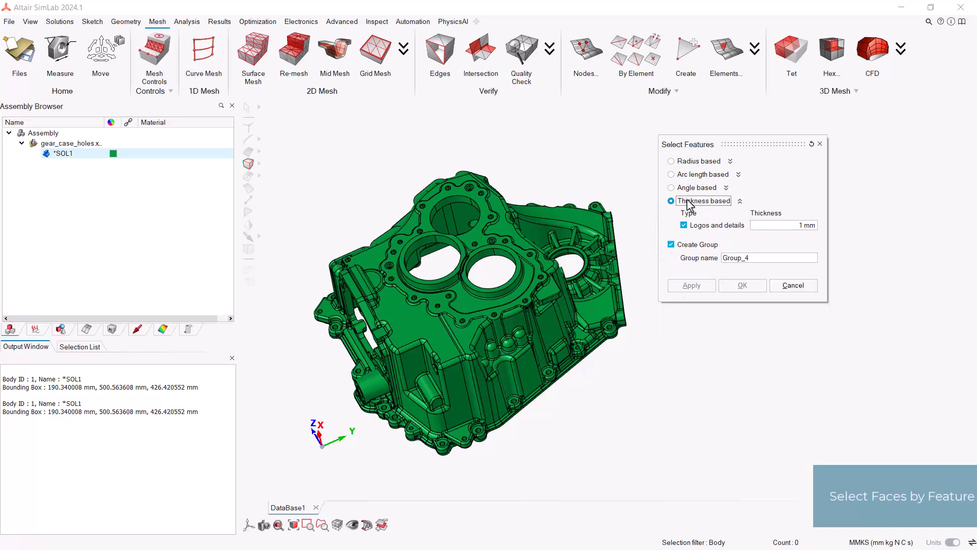
{"action": "left_click", "coordinate": [799, 288]}
Start selecting faces by region for the gear case body, using Plane as the region type.
{"action": "scroll", "coordinate": [509, 275], "scroll_direction": "down", "scroll_amount": 2}
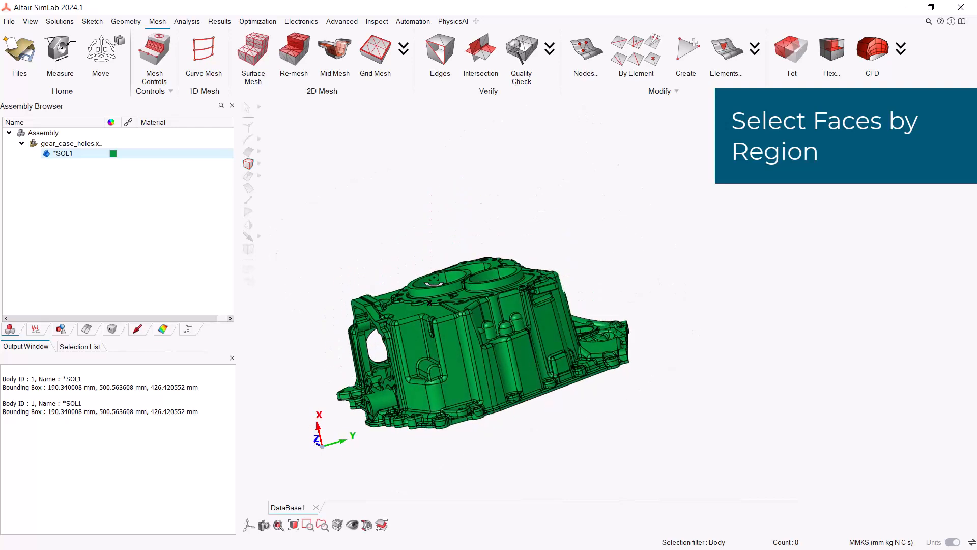
{"action": "left_click", "coordinate": [438, 307]}
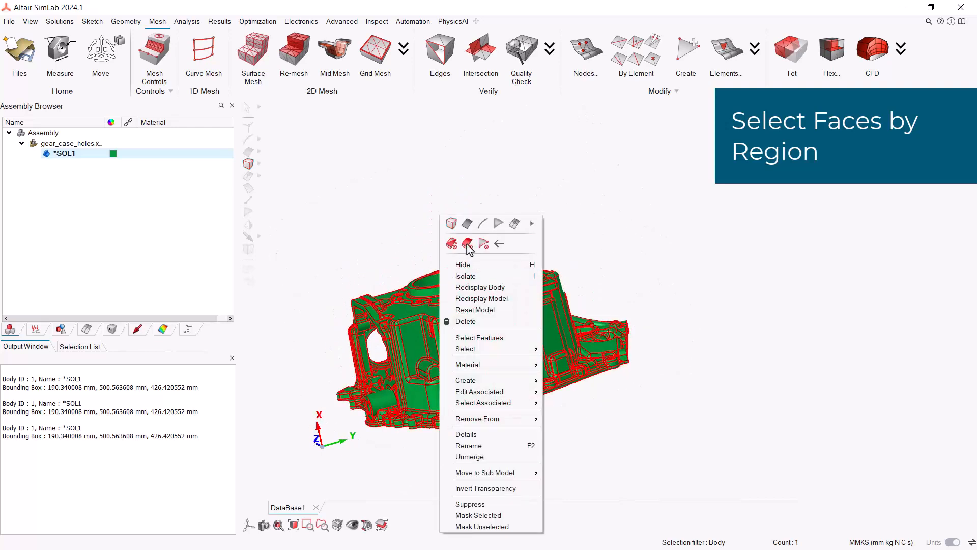
{"action": "mouse_move", "coordinate": [502, 352]}
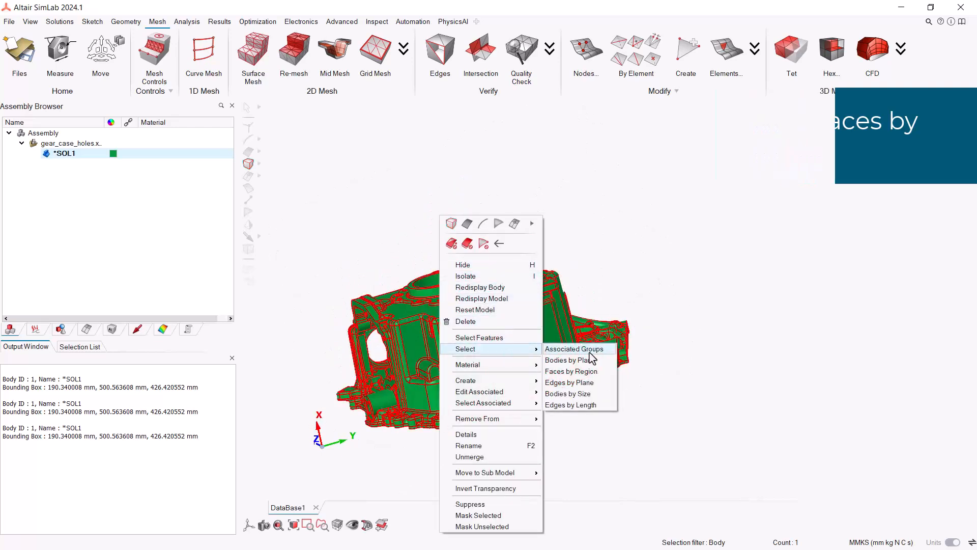
{"action": "left_click", "coordinate": [581, 371]}
{"action": "middle_click_drag", "start_coordinate": [532, 274], "coordinate": [529, 311]}
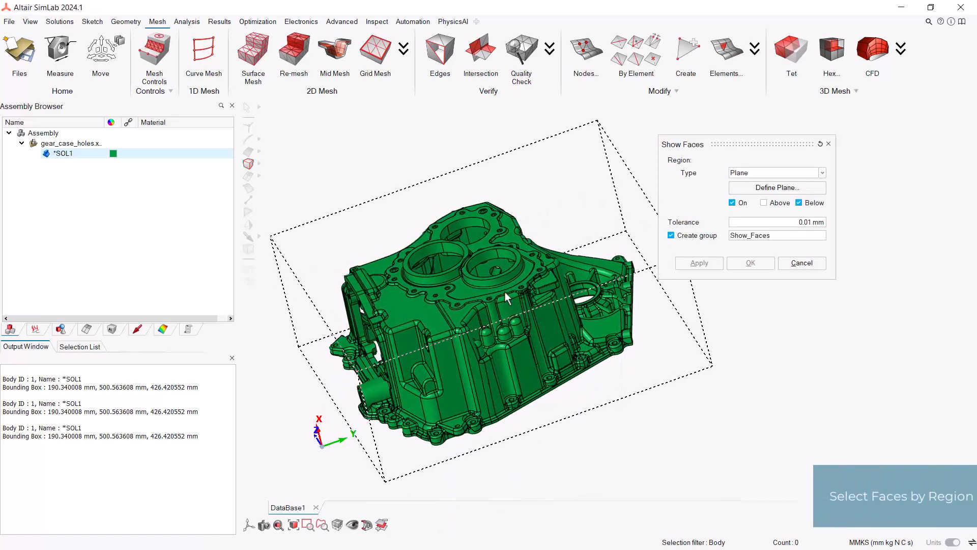
{"action": "left_click", "coordinate": [774, 173]}
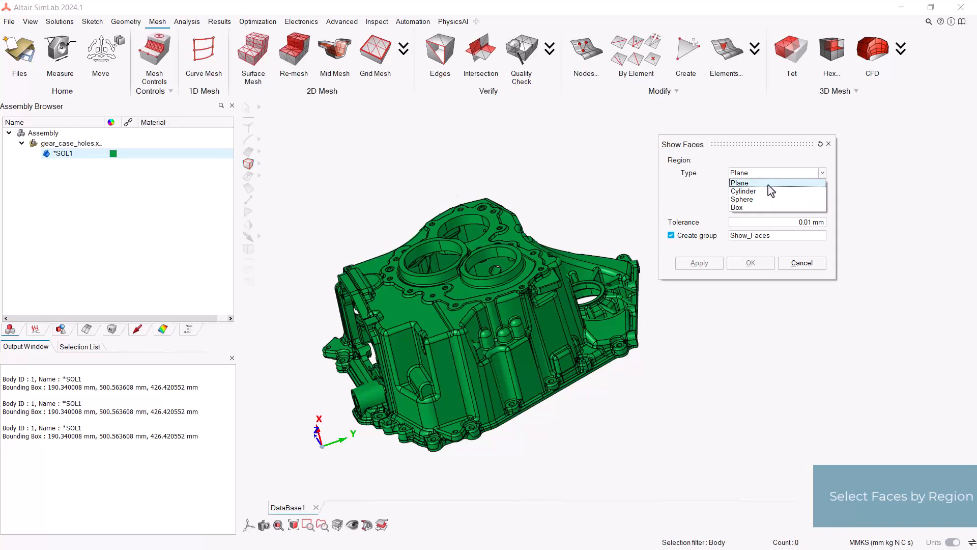
{"action": "left_click", "coordinate": [768, 184]}
Define the region plane from the gear case's large flat top face and reverse the plane normal.
{"action": "middle_click_drag", "start_coordinate": [609, 203], "coordinate": [623, 226]}
{"action": "left_click", "coordinate": [774, 188]}
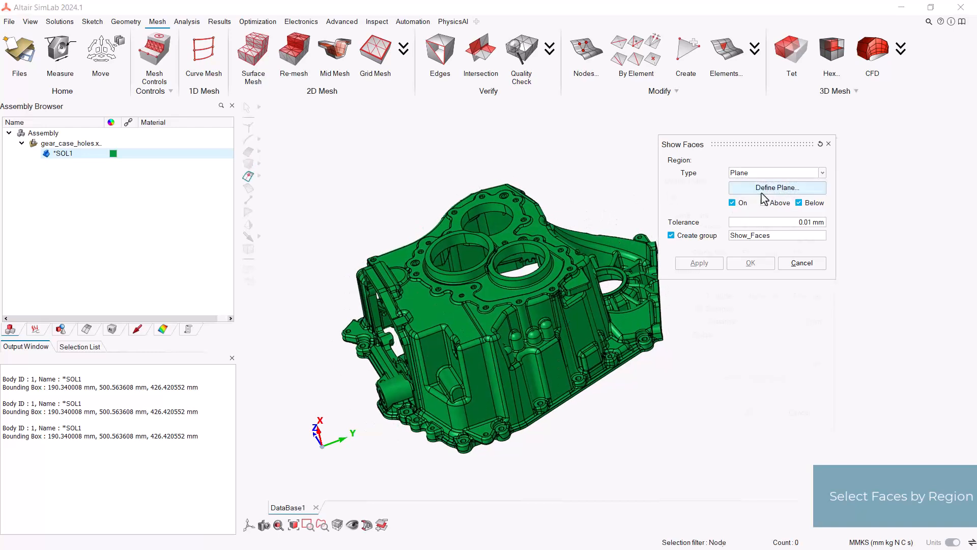
{"action": "left_click", "coordinate": [713, 253]}
{"action": "scroll", "coordinate": [437, 321], "scroll_direction": "up", "scroll_amount": 5}
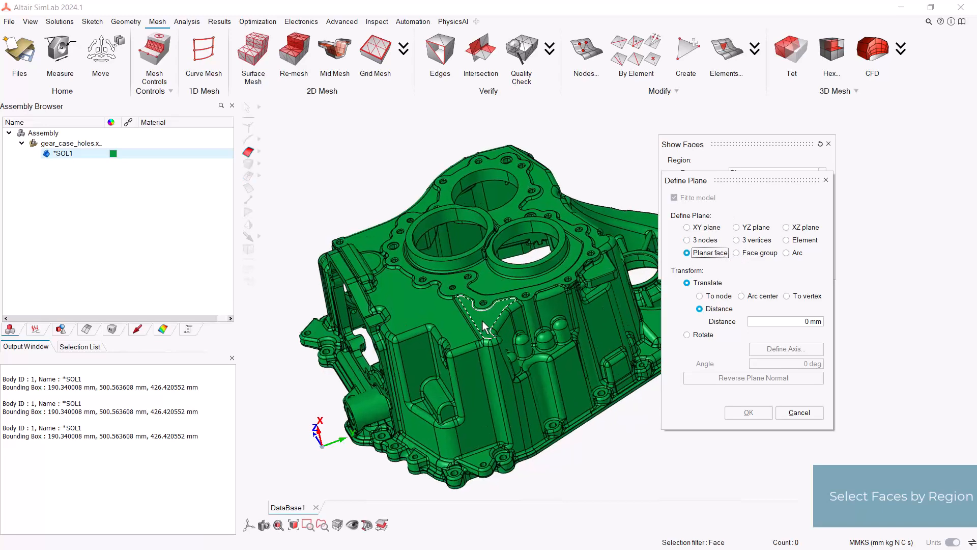
{"action": "left_click", "coordinate": [389, 294]}
{"action": "scroll", "coordinate": [413, 305], "scroll_direction": "down", "scroll_amount": 3}
{"action": "middle_click_drag", "start_coordinate": [423, 308], "coordinate": [459, 215]}
{"action": "scroll", "coordinate": [469, 277], "scroll_direction": "down", "scroll_amount": 3}
{"action": "scroll", "coordinate": [472, 219], "scroll_direction": "up", "scroll_amount": 2}
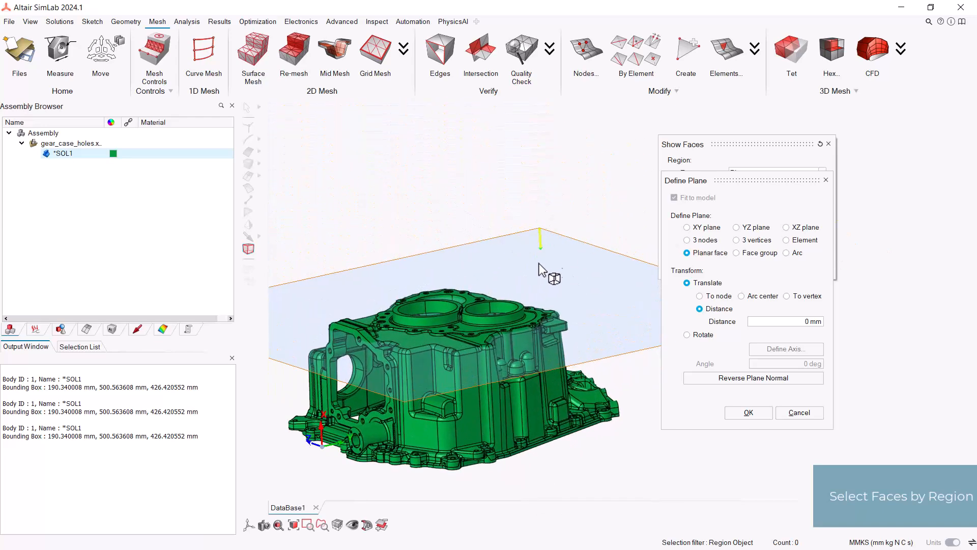
{"action": "left_click", "coordinate": [722, 378]}
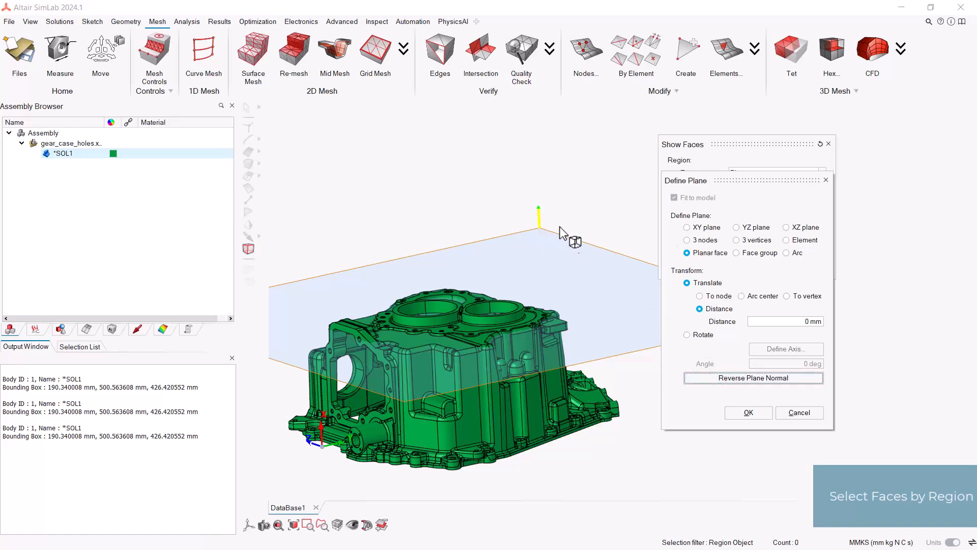
{"action": "left_click", "coordinate": [748, 413]}
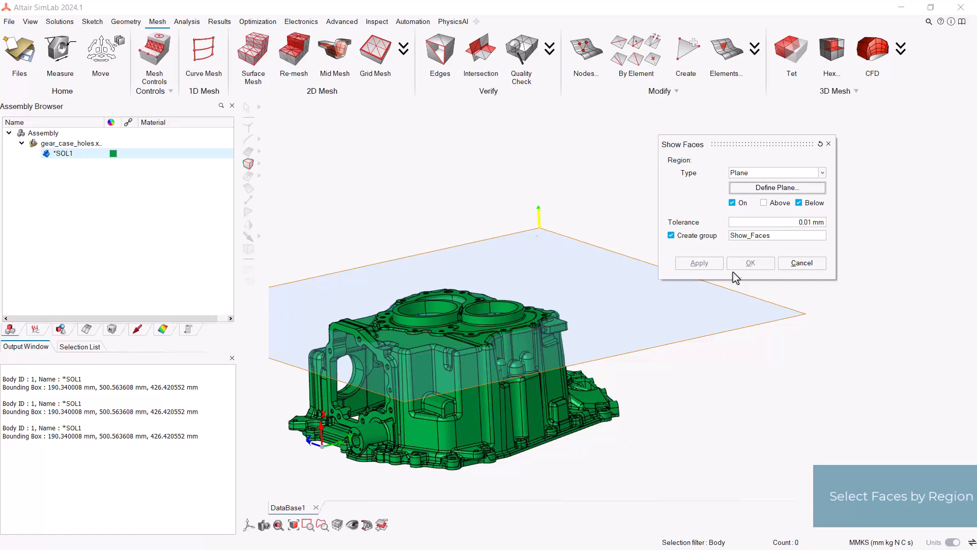
Select the body's faces on and above the plane, excluding those below, and save them as group Top_Faces.
{"action": "left_click", "coordinate": [770, 205]}
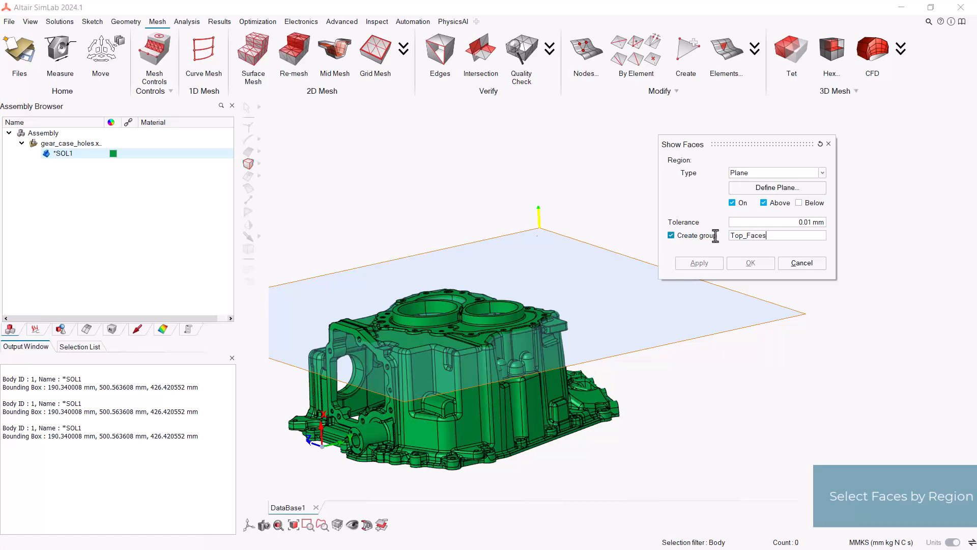
{"action": "left_click", "coordinate": [537, 349]}
{"action": "right_click_drag", "start_coordinate": [592, 346], "coordinate": [649, 330]}
{"action": "middle_click_drag", "start_coordinate": [648, 329], "coordinate": [645, 341]}
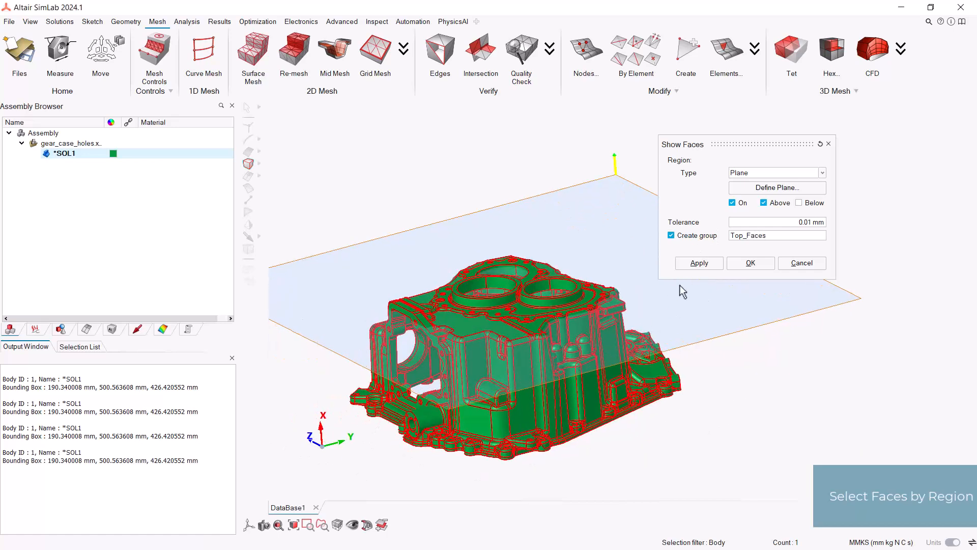
{"action": "left_click", "coordinate": [691, 270]}
{"action": "mouse_move", "coordinate": [572, 351]}
{"action": "middle_mouse_down"}
{"action": "mouse_move", "coordinate": [546, 373]}
{"action": "mouse_move", "coordinate": [597, 334]}
{"action": "middle_mouse_up"}
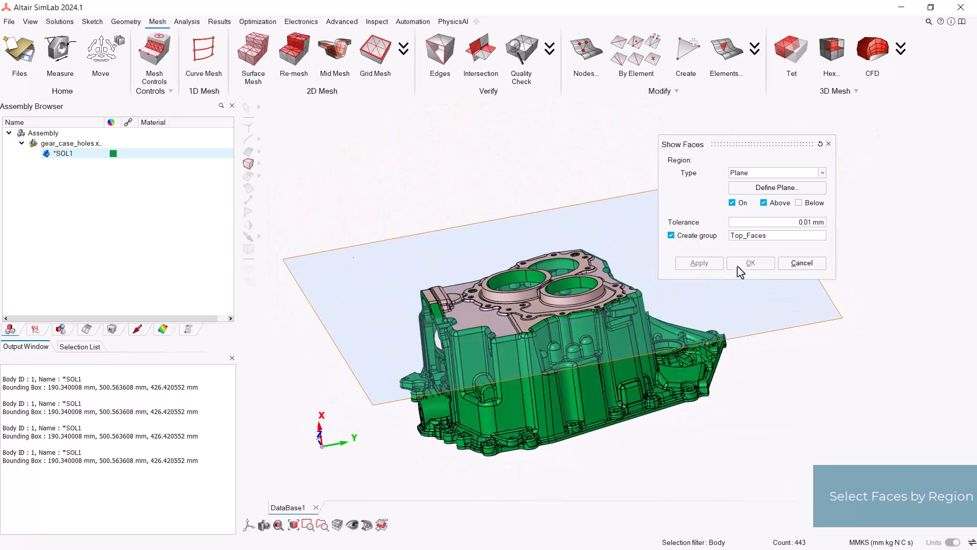
Clear the selection of the gear case's top faces.
{"action": "right_click", "coordinate": [562, 230]}
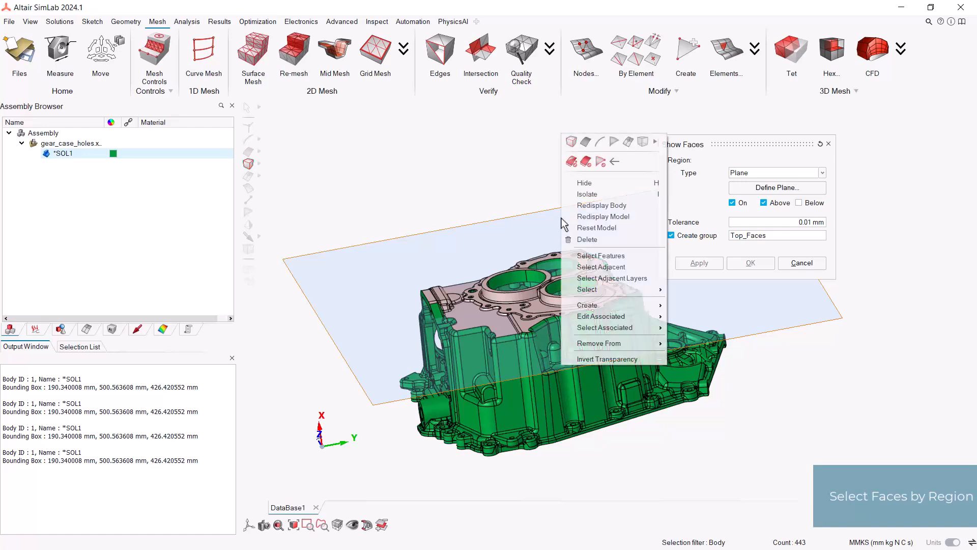
{"action": "left_click", "coordinate": [571, 161]}
{"action": "middle_click_drag", "start_coordinate": [604, 181], "coordinate": [588, 227]}
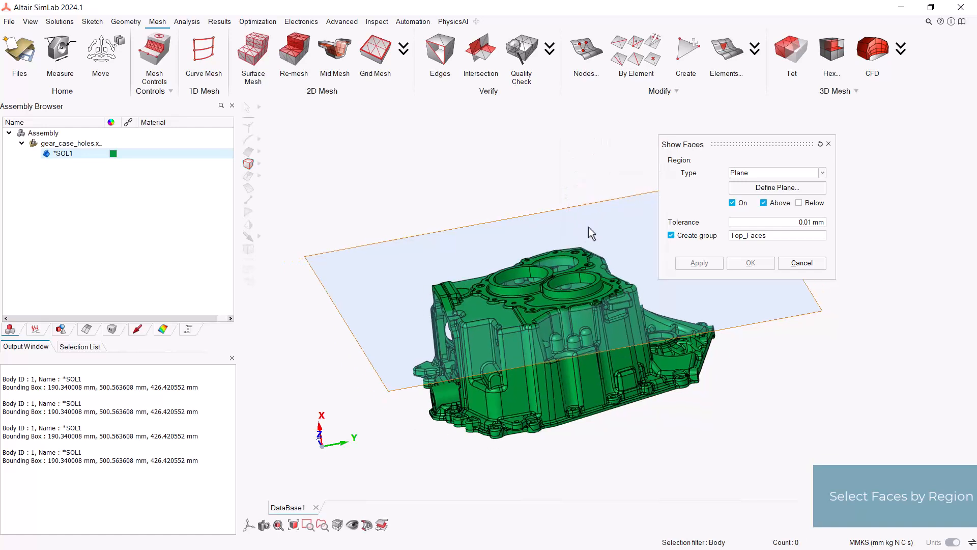
Switch the region type to Sphere and centre it on the circular edge of the ribbed bore.
{"action": "left_click", "coordinate": [756, 173]}
{"action": "left_click", "coordinate": [753, 199]}
{"action": "middle_click_drag", "start_coordinate": [567, 425], "coordinate": [512, 424]}
{"action": "scroll", "coordinate": [652, 430], "scroll_direction": "up", "scroll_amount": 5}
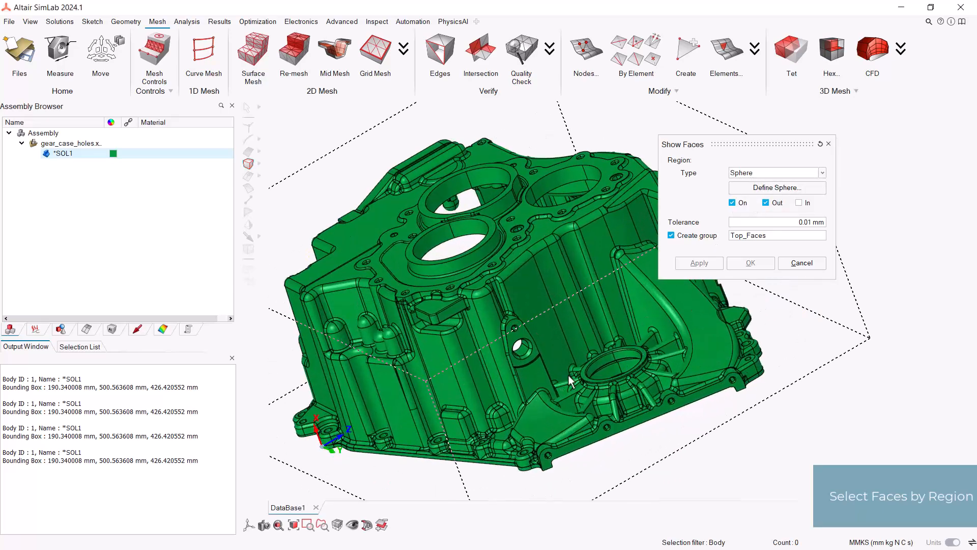
{"action": "left_click", "coordinate": [761, 191]}
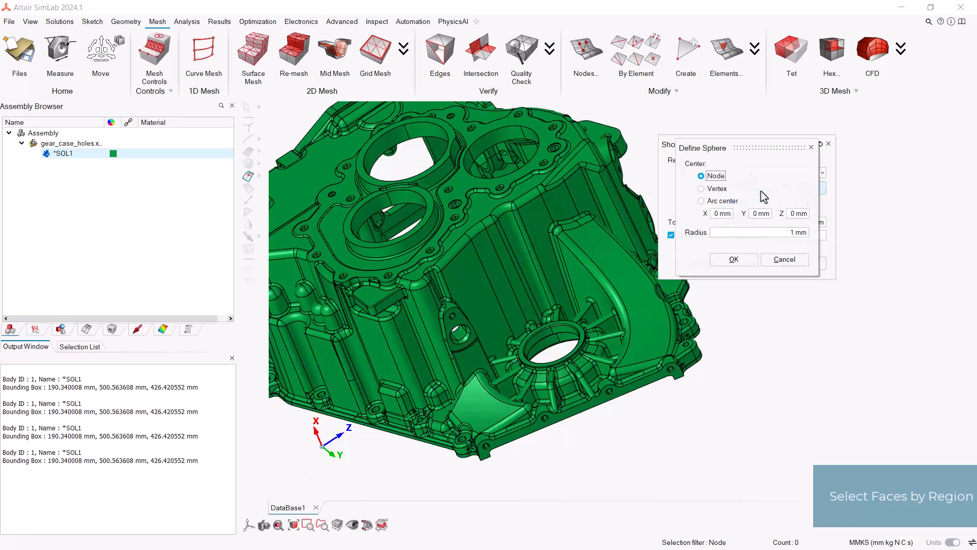
{"action": "left_click", "coordinate": [726, 202]}
{"action": "scroll", "coordinate": [560, 341], "scroll_direction": "up", "scroll_amount": 5}
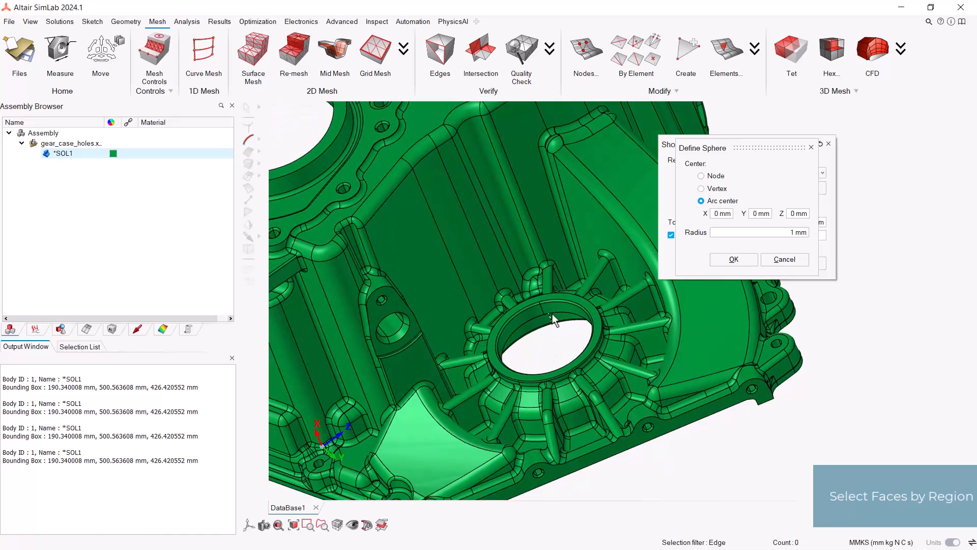
{"action": "left_click", "coordinate": [555, 300]}
{"action": "middle_click_drag", "start_coordinate": [555, 300], "coordinate": [550, 346]}
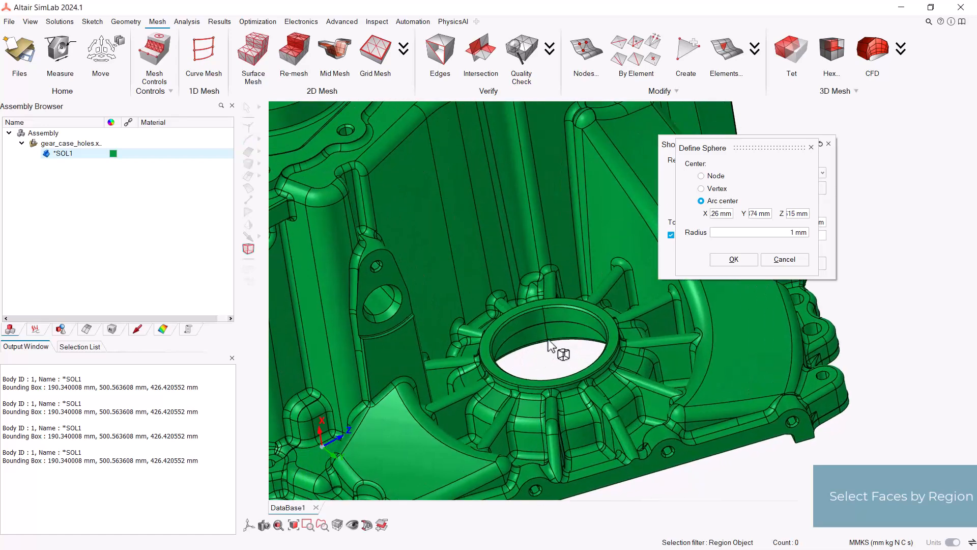
Set the region sphere's radius to 85 mm and accept the definition.
{"action": "left_click", "coordinate": [794, 236]}
{"action": "type", "text": "85"}
{"action": "middle_click_drag", "start_coordinate": [575, 377], "coordinate": [612, 332]}
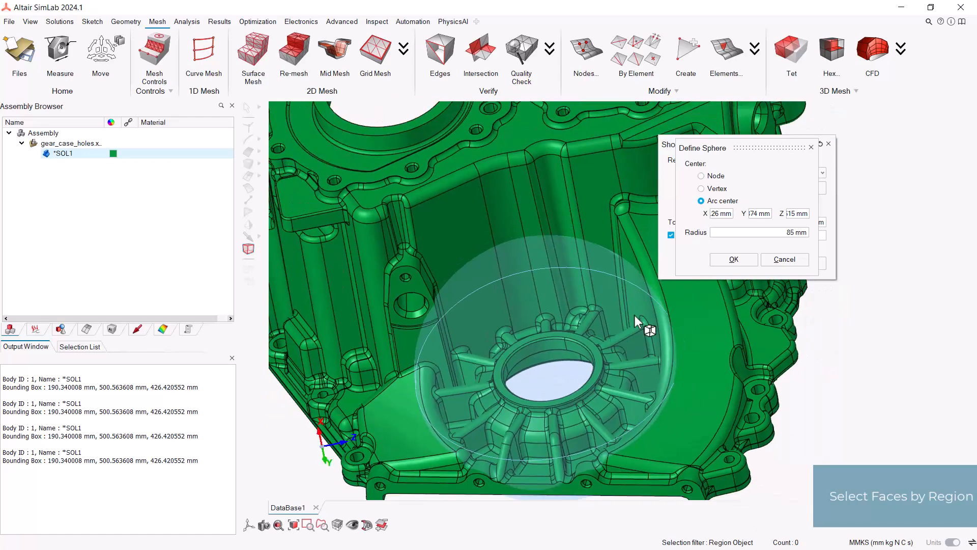
{"action": "left_click", "coordinate": [740, 261]}
Select the body's faces on and outside the sphere without creating a group.
{"action": "scroll", "coordinate": [602, 311], "scroll_direction": "down", "scroll_amount": 3}
{"action": "left_click", "coordinate": [551, 234]}
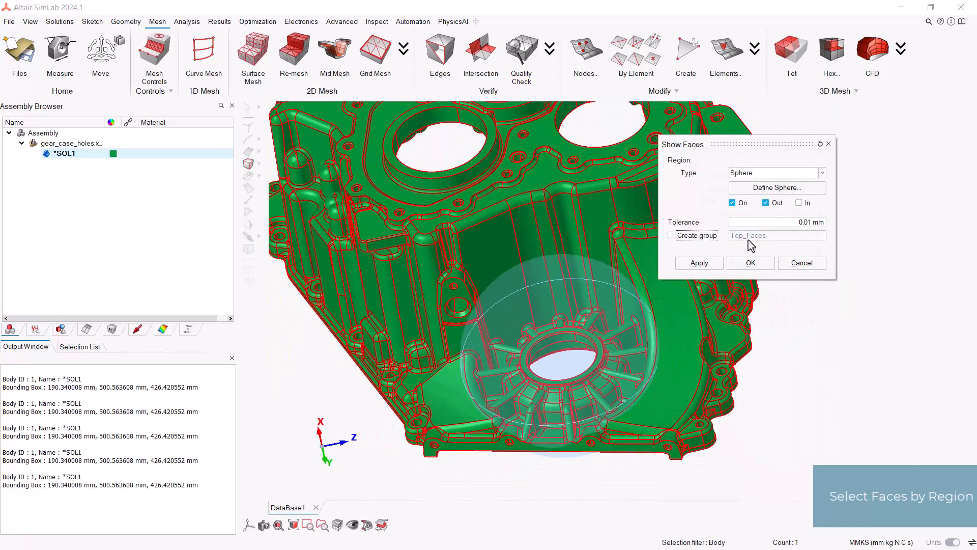
{"action": "scroll", "coordinate": [576, 360], "scroll_direction": "down", "scroll_amount": 1}
{"action": "middle_click_drag", "start_coordinate": [564, 360], "coordinate": [538, 367]}
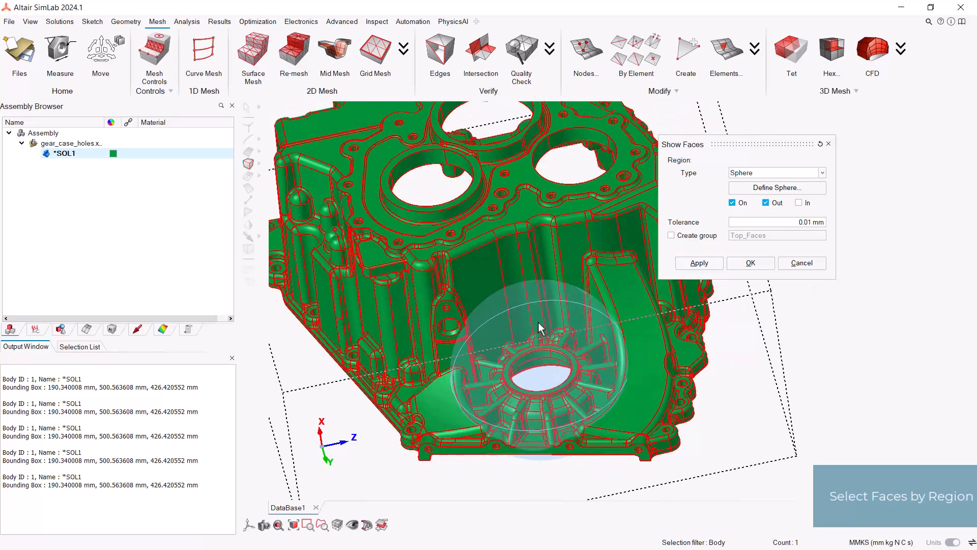
{"action": "left_click", "coordinate": [754, 263]}
{"action": "scroll", "coordinate": [639, 344], "scroll_direction": "down", "scroll_amount": 1}
{"action": "middle_click_drag", "start_coordinate": [639, 344], "coordinate": [662, 343]}
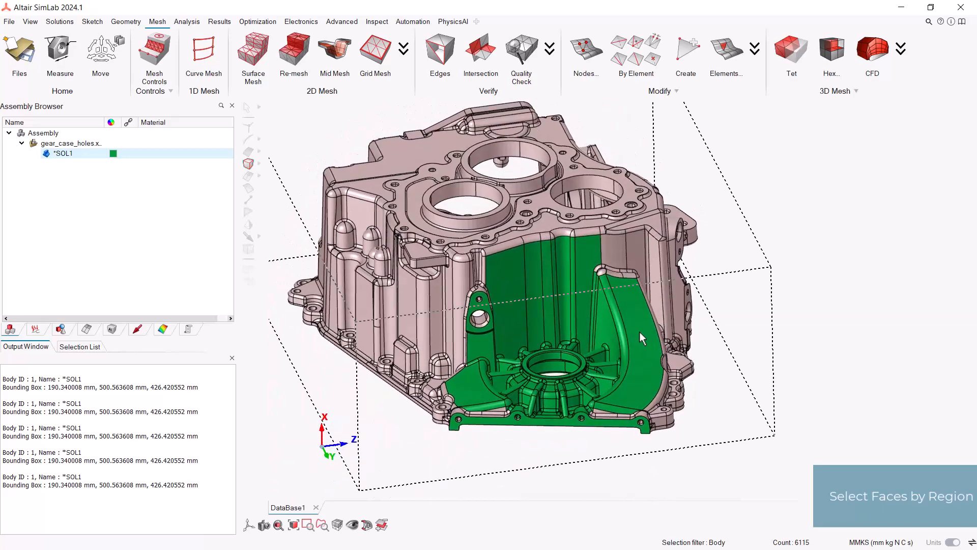
Clear the selection of faces outside the sphere on the gear case.
{"action": "right_click", "coordinate": [553, 323]}
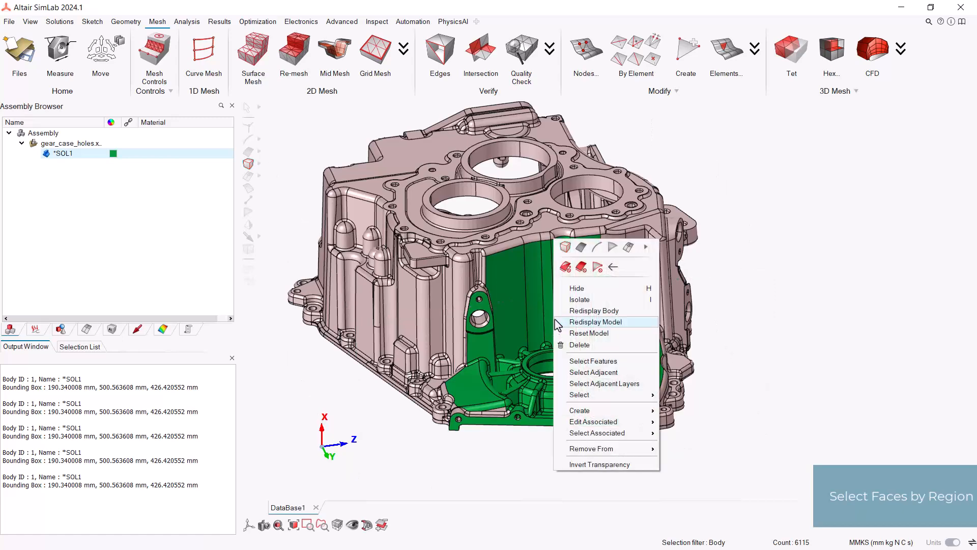
{"action": "left_click", "coordinate": [565, 274]}
{"action": "middle_click_drag", "start_coordinate": [553, 323], "coordinate": [614, 304]}
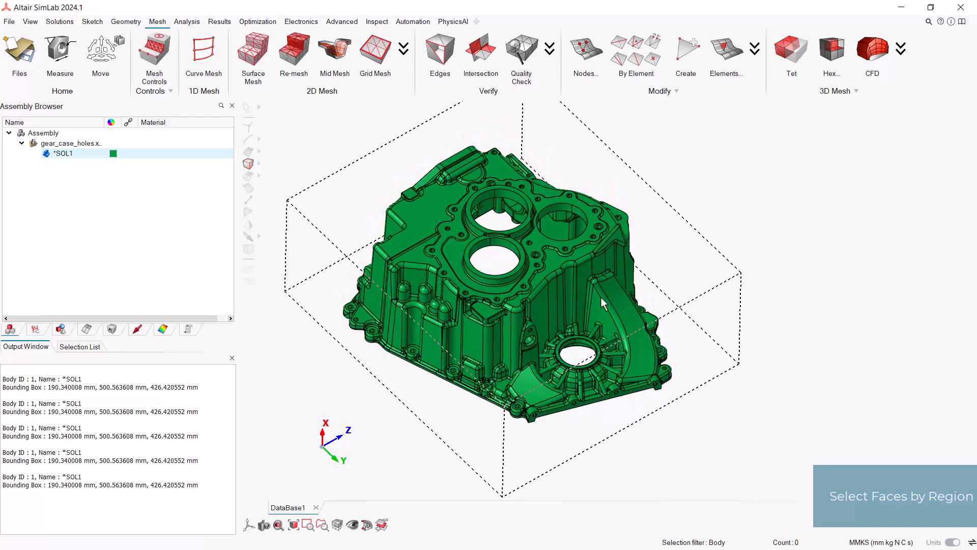
{"action": "middle_click_drag", "start_coordinate": [701, 254], "coordinate": [695, 263]}
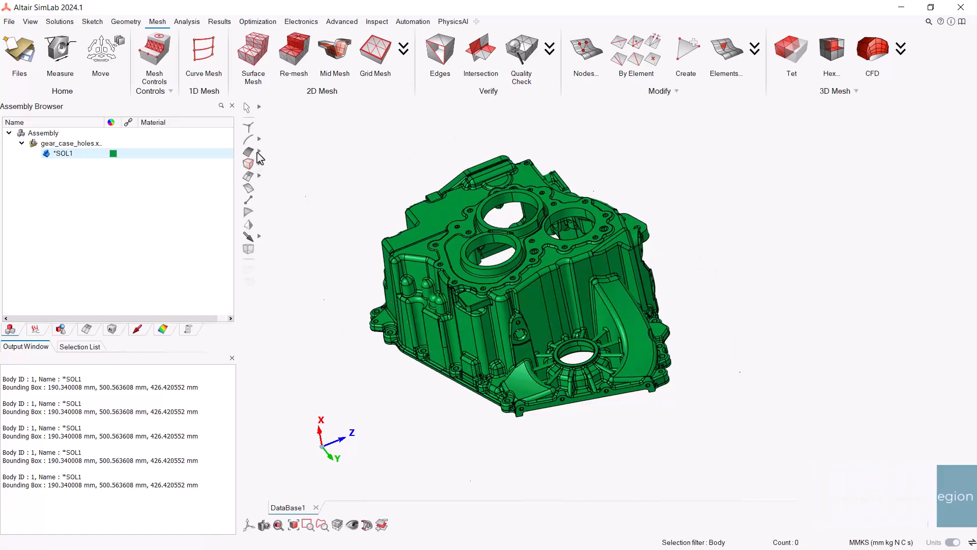
Switch the selection filter to Cylinder Face and select a small bolt hole on the top flange beside the large bore.
{"action": "left_click", "coordinate": [258, 152]}
{"action": "left_click", "coordinate": [281, 152]}
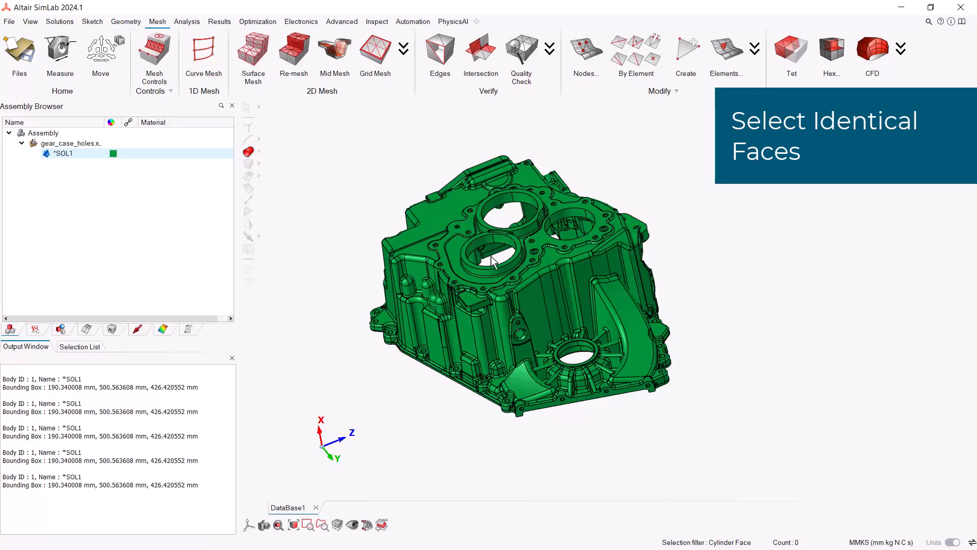
{"action": "scroll", "coordinate": [493, 261], "scroll_direction": "up", "scroll_amount": 5}
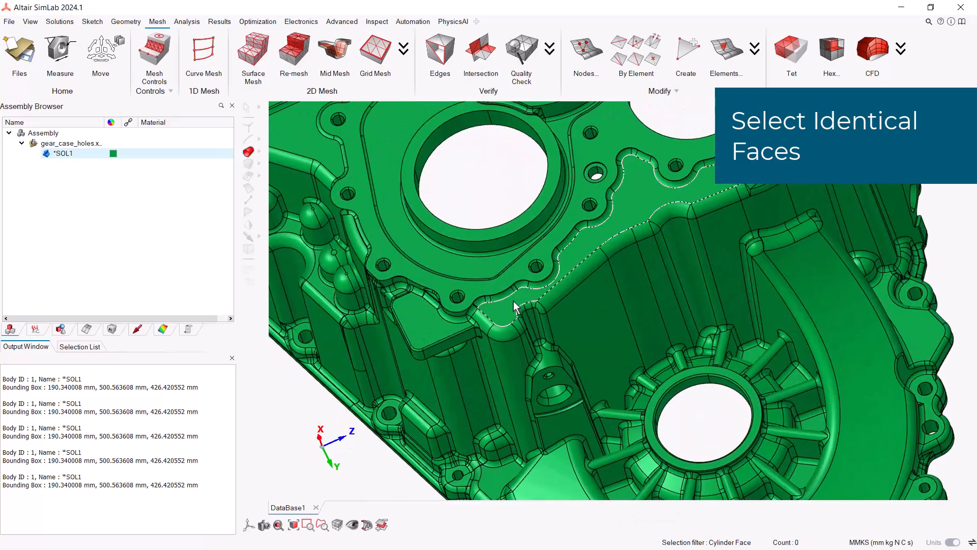
{"action": "scroll", "coordinate": [515, 305], "scroll_direction": "up", "scroll_amount": 5}
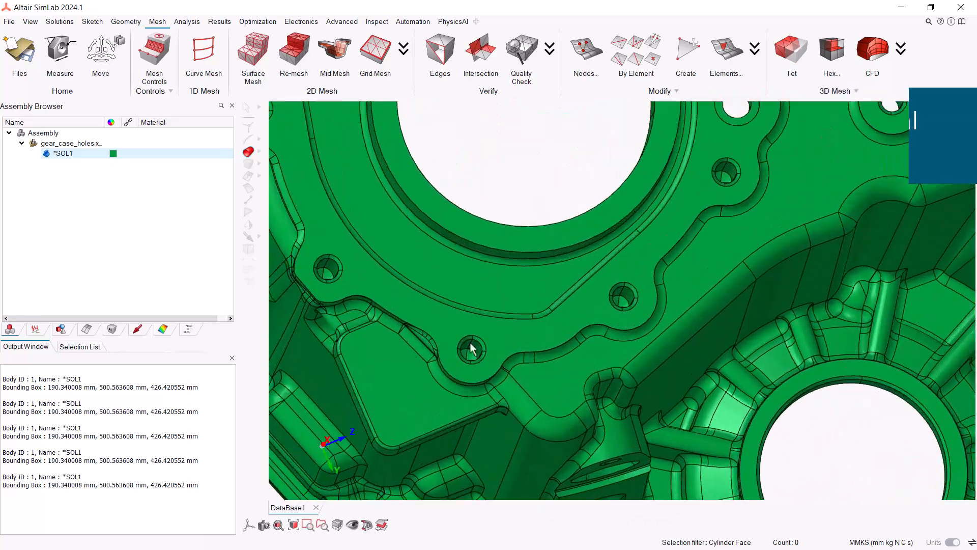
{"action": "scroll", "coordinate": [472, 351], "scroll_direction": "up", "scroll_amount": 5}
{"action": "left_click", "coordinate": [471, 349]}
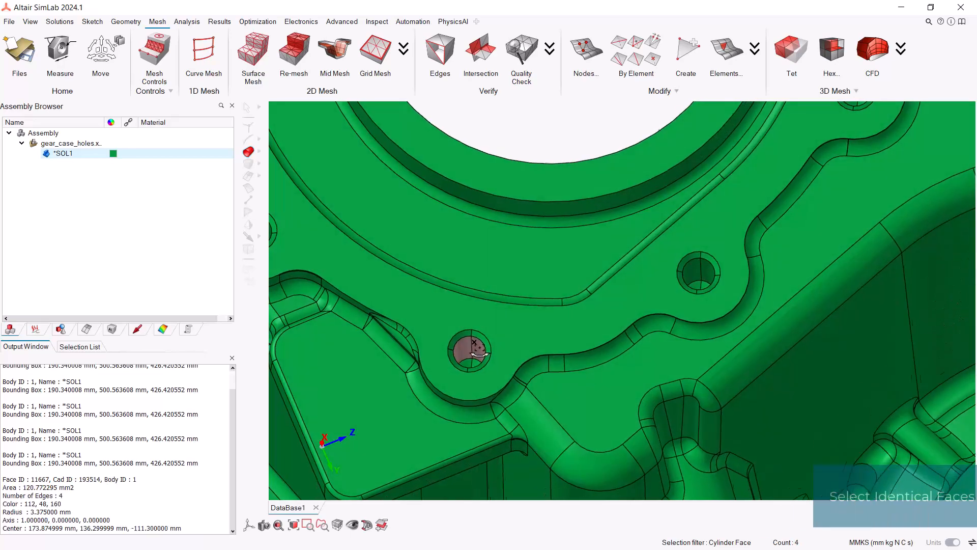
Examine the bolt holes around the top flange and bores for ones matching the selected hole.
{"action": "scroll", "coordinate": [474, 347], "scroll_direction": "down", "scroll_amount": 10}
{"action": "scroll", "coordinate": [588, 367], "scroll_direction": "up", "scroll_amount": 2}
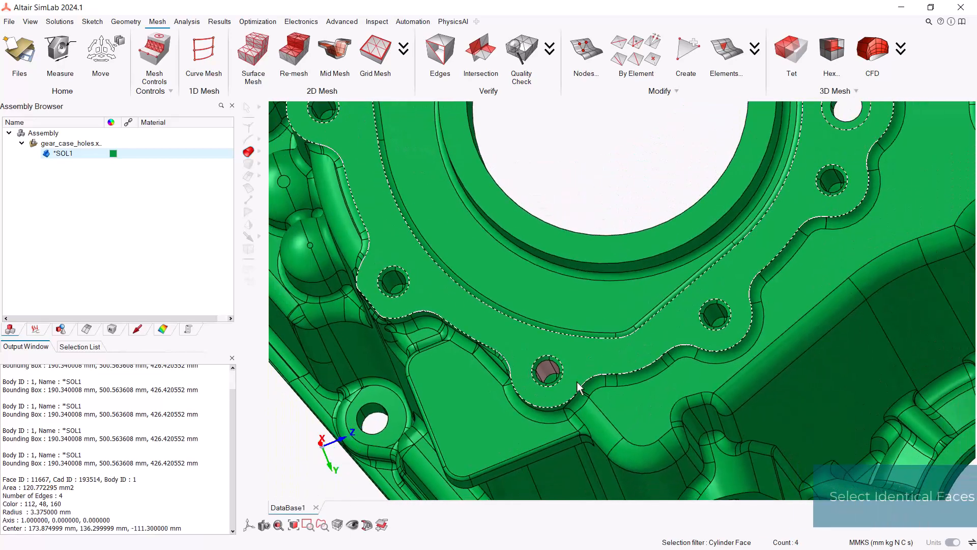
{"action": "right_click_drag", "start_coordinate": [593, 317], "coordinate": [550, 379]}
{"action": "scroll", "coordinate": [763, 318], "scroll_direction": "down", "scroll_amount": 3}
{"action": "right_click_drag", "start_coordinate": [555, 122], "coordinate": [549, 330]}
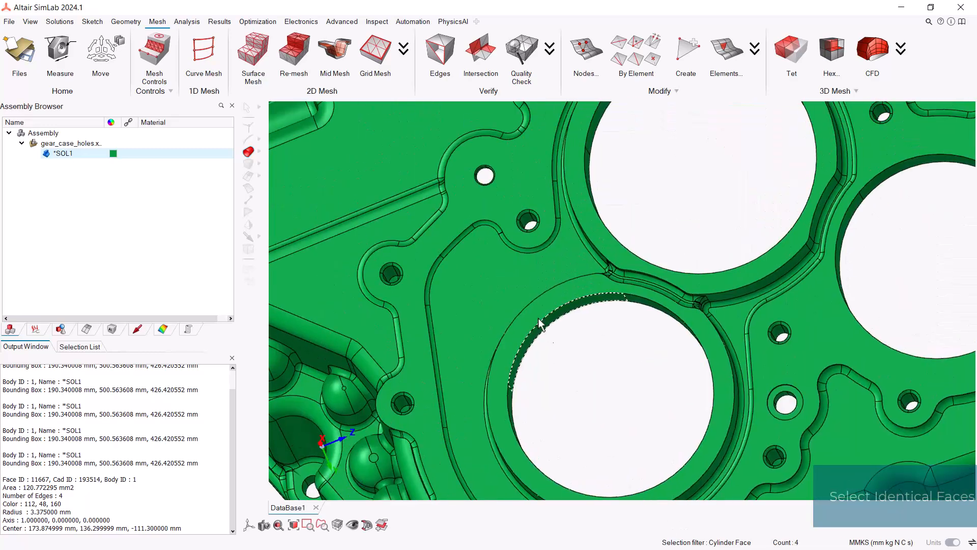
{"action": "right_click_drag", "start_coordinate": [504, 280], "coordinate": [389, 147]}
{"action": "scroll", "coordinate": [547, 408], "scroll_direction": "up", "scroll_amount": 3}
{"action": "right_click_drag", "start_coordinate": [547, 408], "coordinate": [647, 326]}
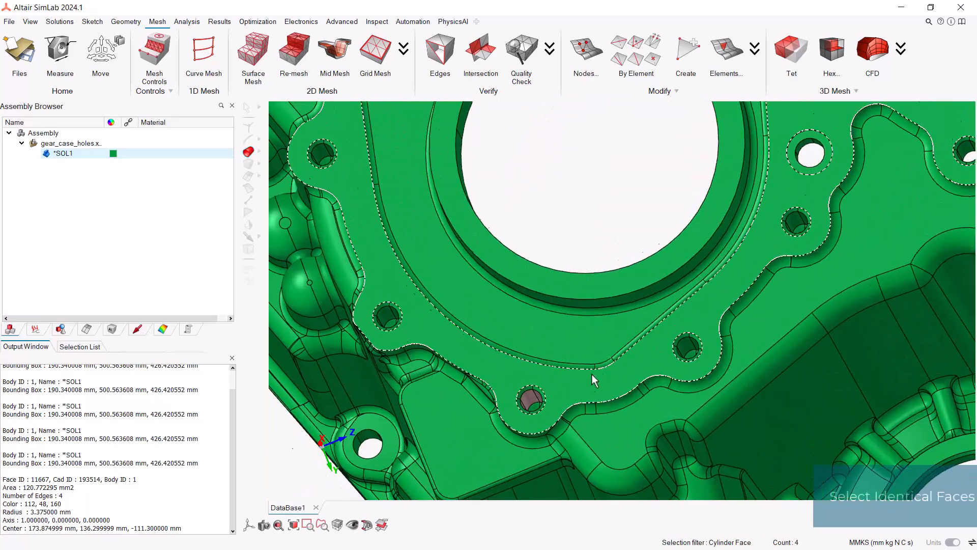
{"action": "scroll", "coordinate": [591, 393], "scroll_direction": "down", "scroll_amount": 2}
{"action": "right_click_drag", "start_coordinate": [576, 394], "coordinate": [569, 419]}
{"action": "middle_click_drag", "start_coordinate": [569, 420], "coordinate": [584, 390]}
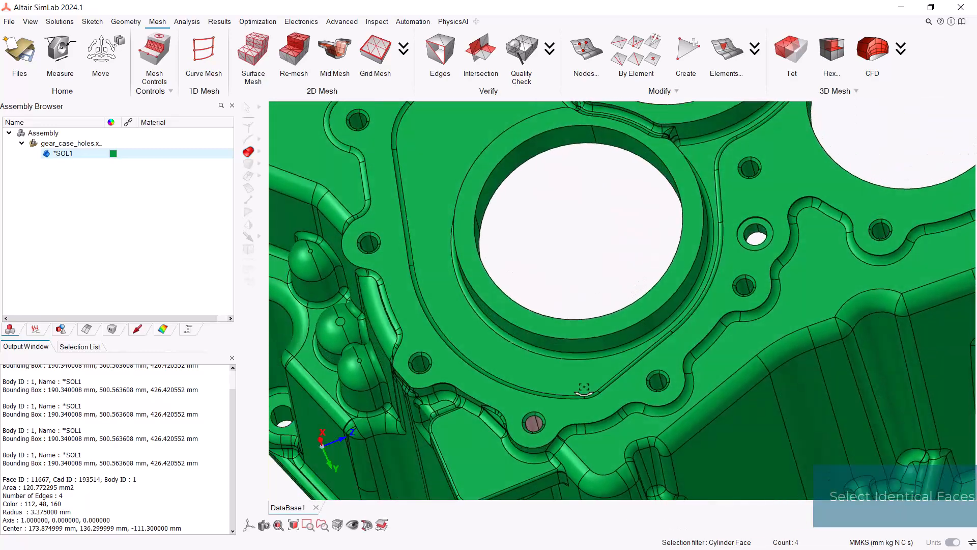
Select all faces identical to the selected bolt hole's cylindrical faces across the gear case.
{"action": "right_click", "coordinate": [502, 264]}
{"action": "mouse_move", "coordinate": [570, 340]}
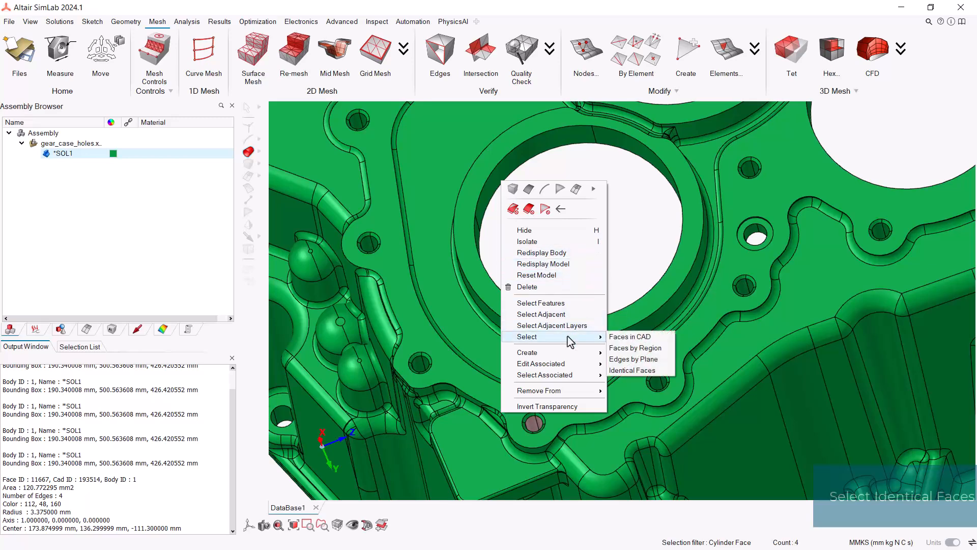
{"action": "left_click", "coordinate": [654, 371]}
{"action": "middle_click_drag", "start_coordinate": [652, 371], "coordinate": [495, 344]}
{"action": "scroll", "coordinate": [492, 347], "scroll_direction": "up", "scroll_amount": 1}
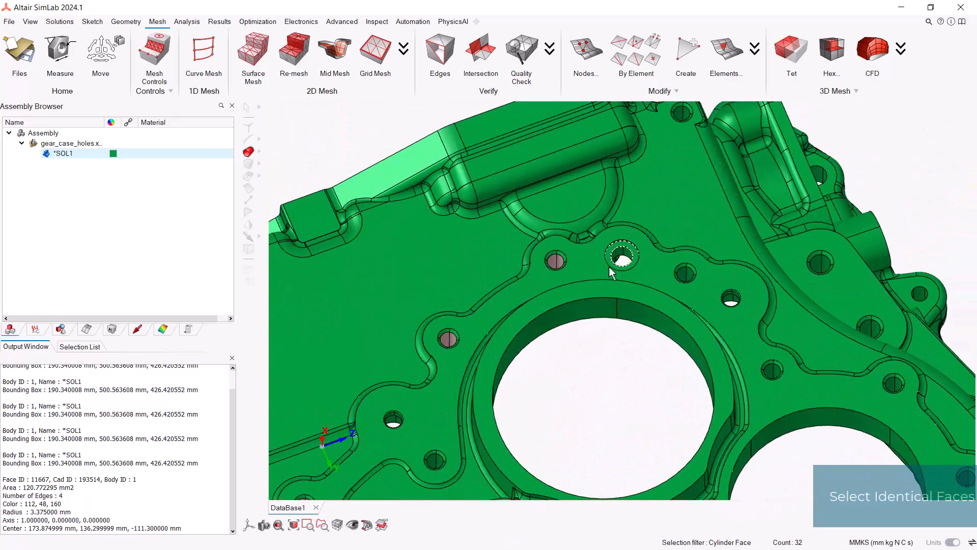
{"action": "scroll", "coordinate": [601, 326], "scroll_direction": "down", "scroll_amount": 2}
{"action": "right_click_drag", "start_coordinate": [603, 368], "coordinate": [579, 271]}
{"action": "scroll", "coordinate": [578, 272], "scroll_direction": "down", "scroll_amount": 1}
{"action": "scroll", "coordinate": [563, 327], "scroll_direction": "down", "scroll_amount": 1}
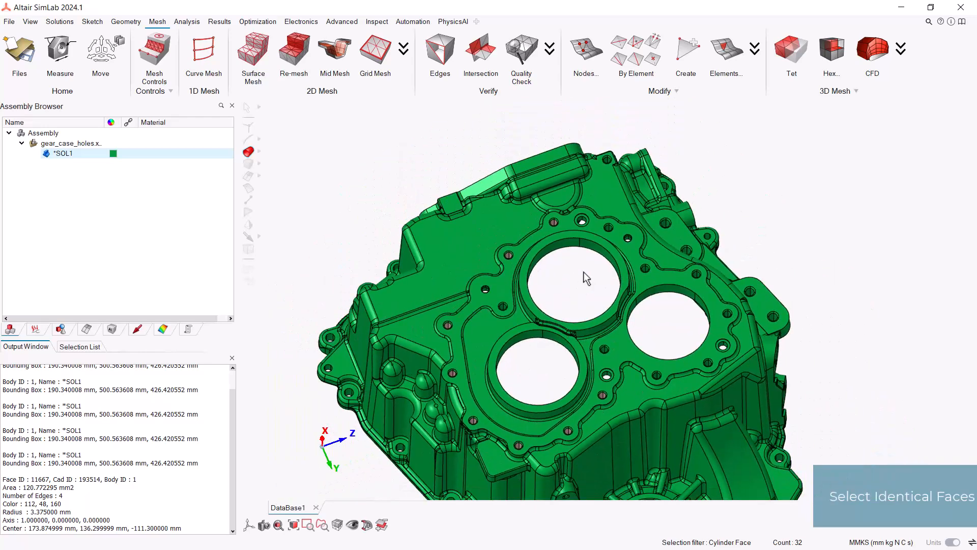
Clear the bolt hole selection and select the domed top faces of the four bosses in the side wall's recess.
{"action": "right_click", "coordinate": [583, 262]}
{"action": "left_click", "coordinate": [595, 216]}
{"action": "middle_click_drag", "start_coordinate": [581, 336], "coordinate": [565, 290]}
{"action": "right_click_drag", "start_coordinate": [615, 327], "coordinate": [594, 264]}
{"action": "middle_click_drag", "start_coordinate": [615, 340], "coordinate": [573, 328]}
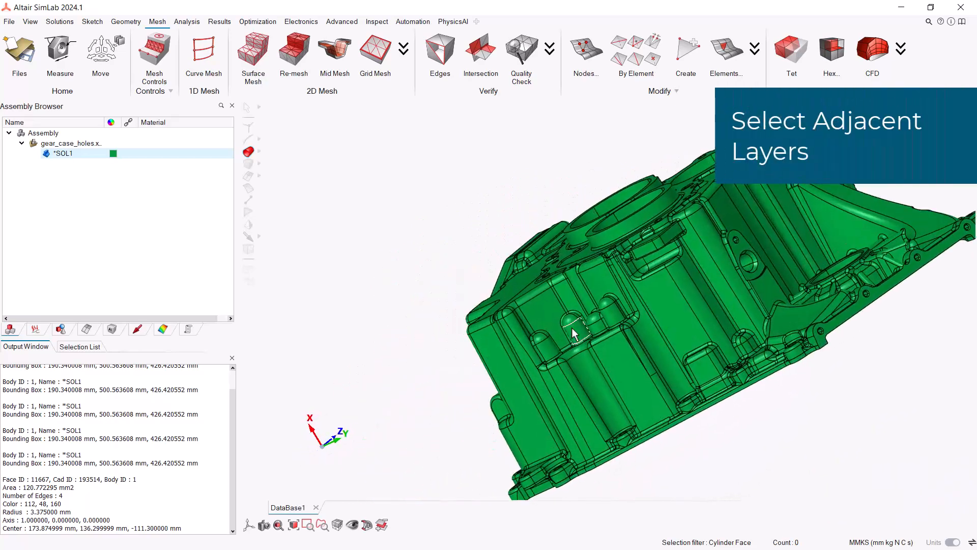
{"action": "scroll", "coordinate": [572, 328], "scroll_direction": "up", "scroll_amount": 10}
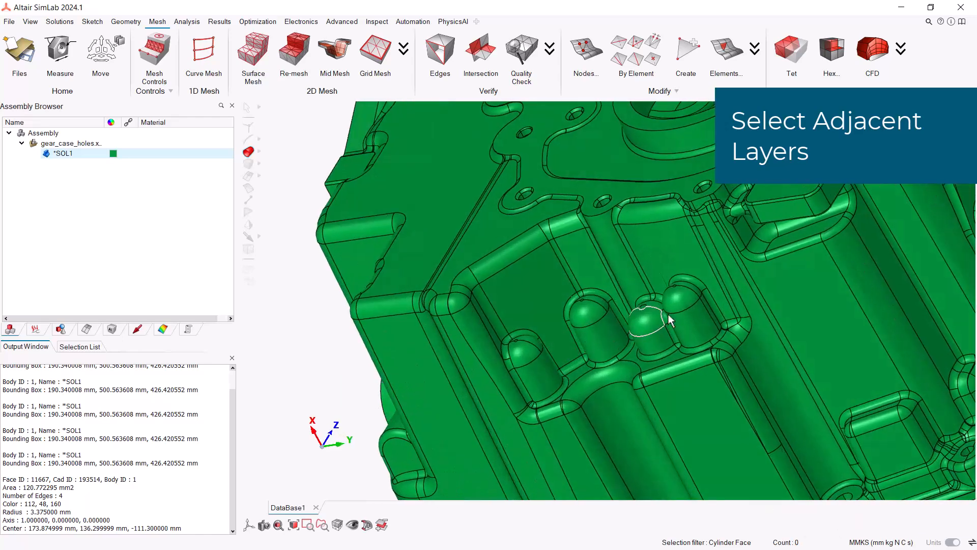
{"action": "scroll", "coordinate": [567, 367], "scroll_direction": "up", "scroll_amount": 5}
{"action": "left_click", "coordinate": [450, 361]}
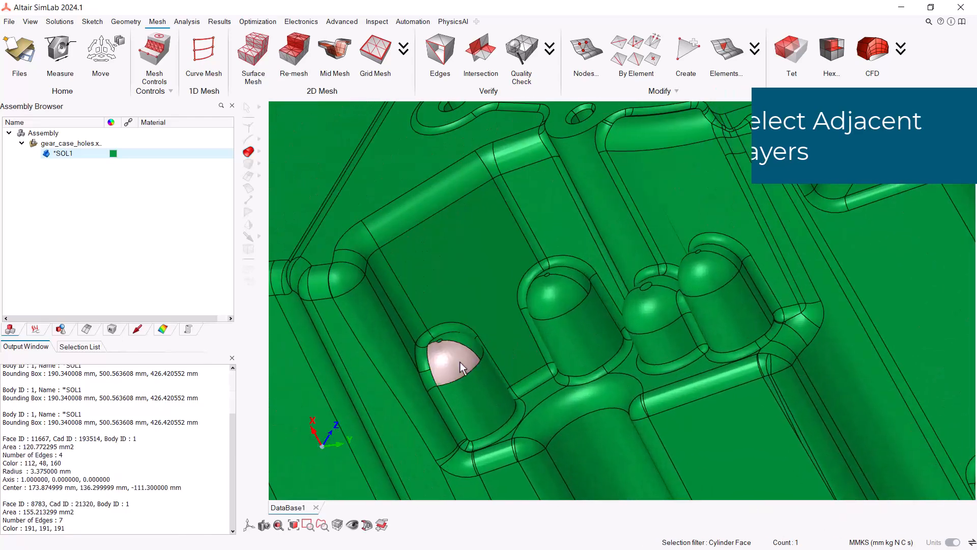
{"action": "left_click", "coordinate": [545, 305]}
{"action": "left_click", "coordinate": [643, 313]}
{"action": "left_click", "coordinate": [705, 273]}
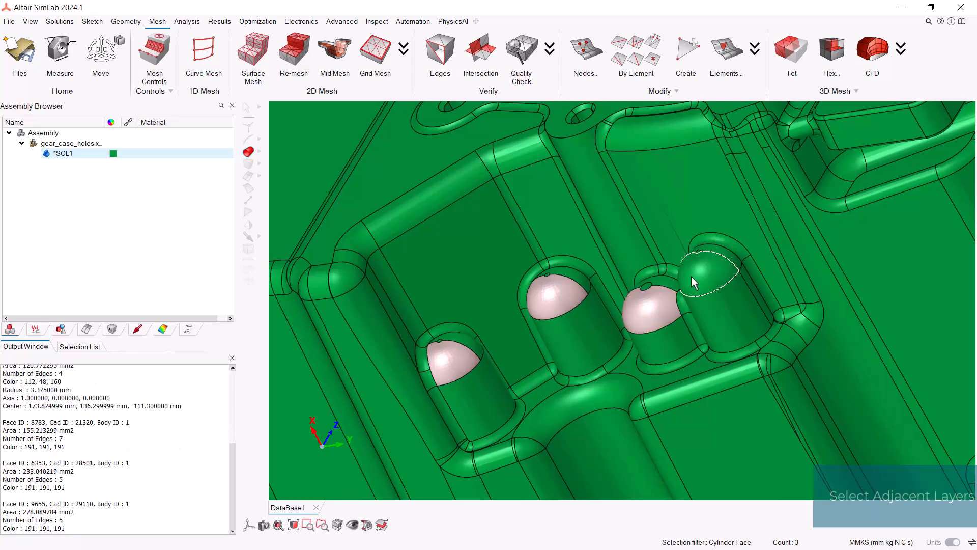
Open Select Adjacent Layers with the four boss domes as the guide faces.
{"action": "middle_click_drag", "start_coordinate": [597, 310], "coordinate": [573, 233]}
{"action": "right_click", "coordinate": [573, 233]}
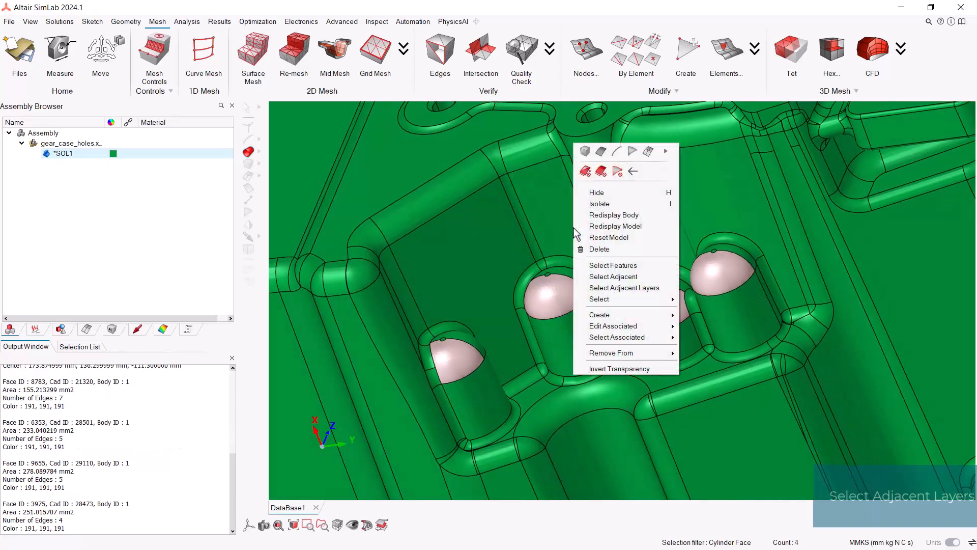
{"action": "left_click", "coordinate": [650, 287]}
{"action": "middle_click_drag", "start_coordinate": [565, 278], "coordinate": [402, 324]}
{"action": "middle_click_drag", "start_coordinate": [503, 298], "coordinate": [549, 243]}
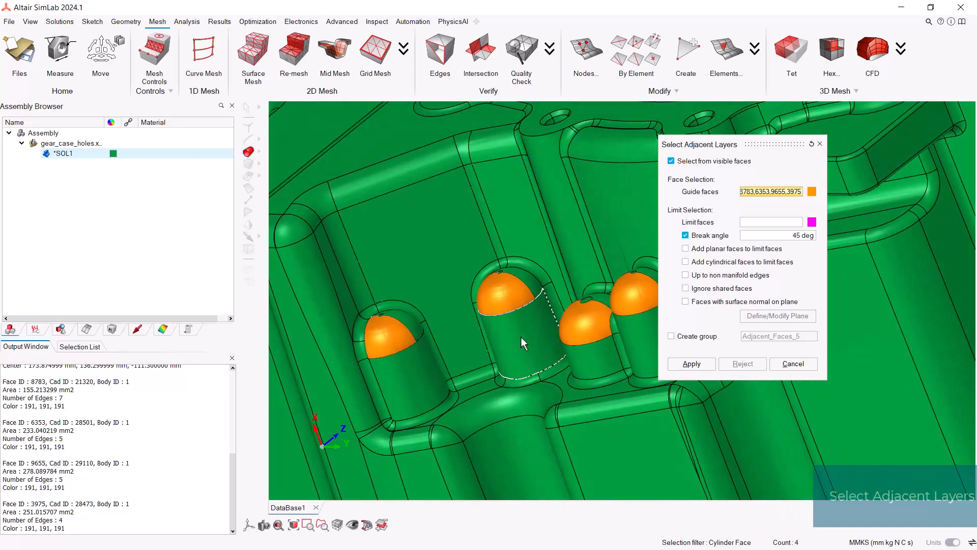
{"action": "left_click", "coordinate": [764, 224]}
{"action": "left_click", "coordinate": [395, 265]}
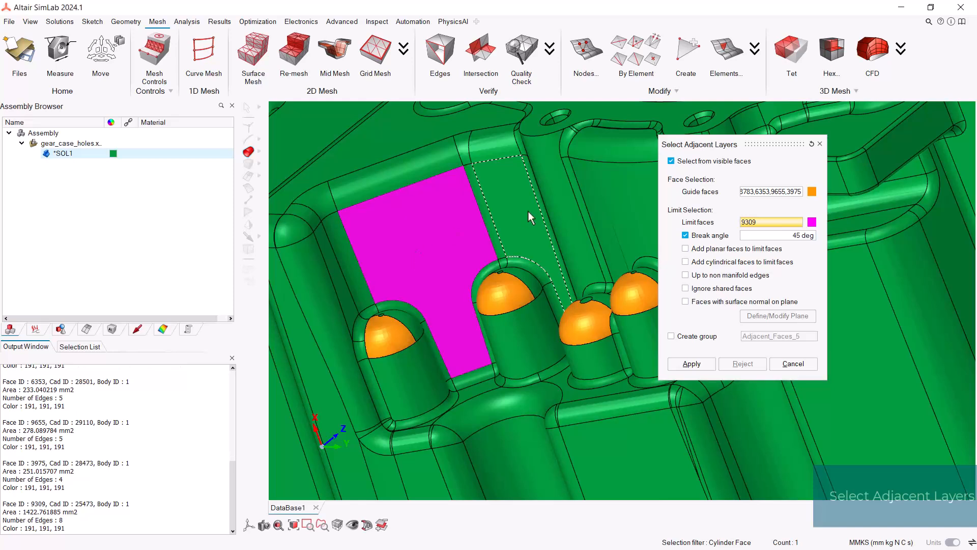
{"action": "left_click", "coordinate": [428, 222]}
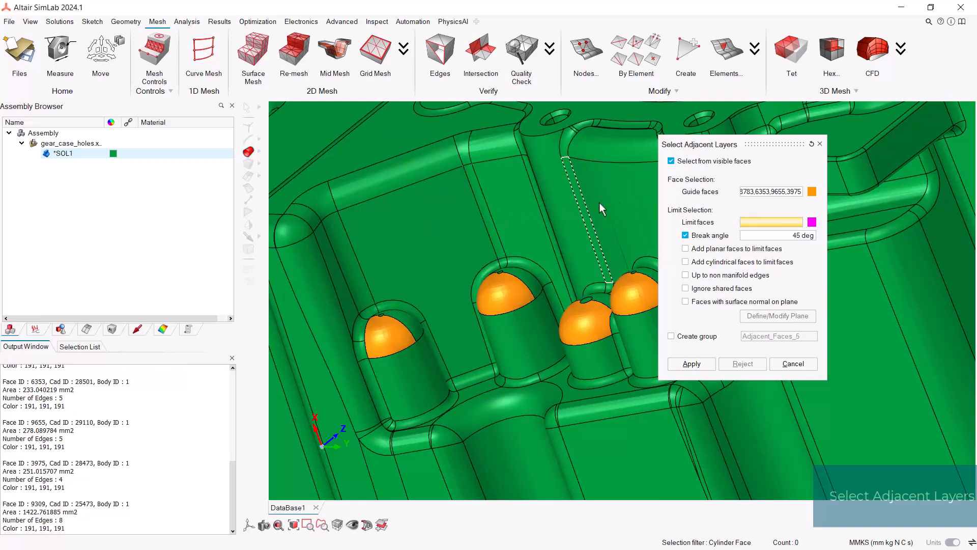
Set the break angle to 8 deg, apply the adjacent-layer selection around the four bosses without a group, and close the dialog.
{"action": "left_click", "coordinate": [795, 237]}
{"action": "type", "text": "8"}
{"action": "middle_click_drag", "start_coordinate": [538, 261], "coordinate": [510, 263]}
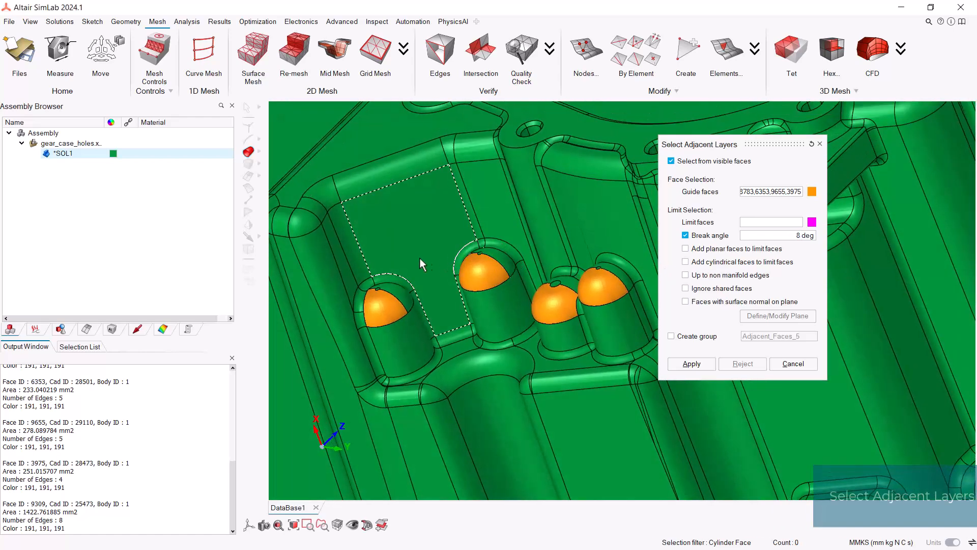
{"action": "left_click", "coordinate": [692, 364]}
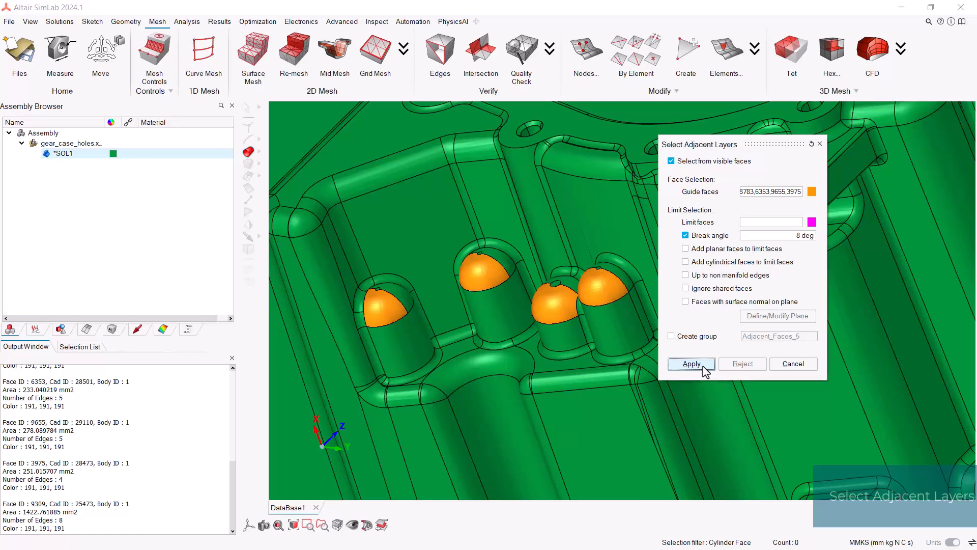
{"action": "mouse_move", "coordinate": [560, 314]}
{"action": "middle_mouse_down"}
{"action": "mouse_move", "coordinate": [567, 320]}
{"action": "mouse_move", "coordinate": [559, 320]}
{"action": "middle_mouse_up"}
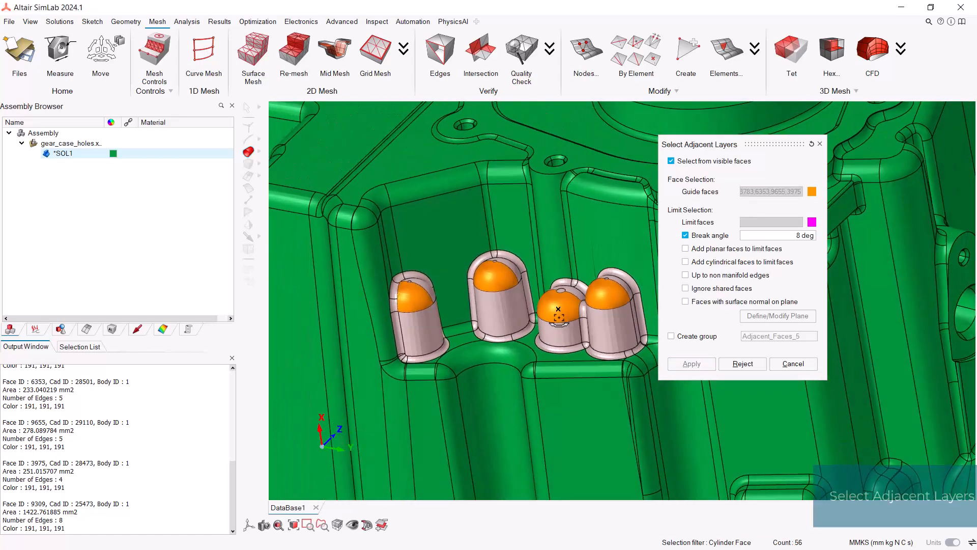
{"action": "left_click", "coordinate": [794, 362]}
{"action": "middle_click_drag", "start_coordinate": [671, 313], "coordinate": [597, 308]}
{"action": "scroll", "coordinate": [677, 316], "scroll_direction": "down", "scroll_amount": 1}
{"action": "scroll", "coordinate": [598, 309], "scroll_direction": "down", "scroll_amount": 3}
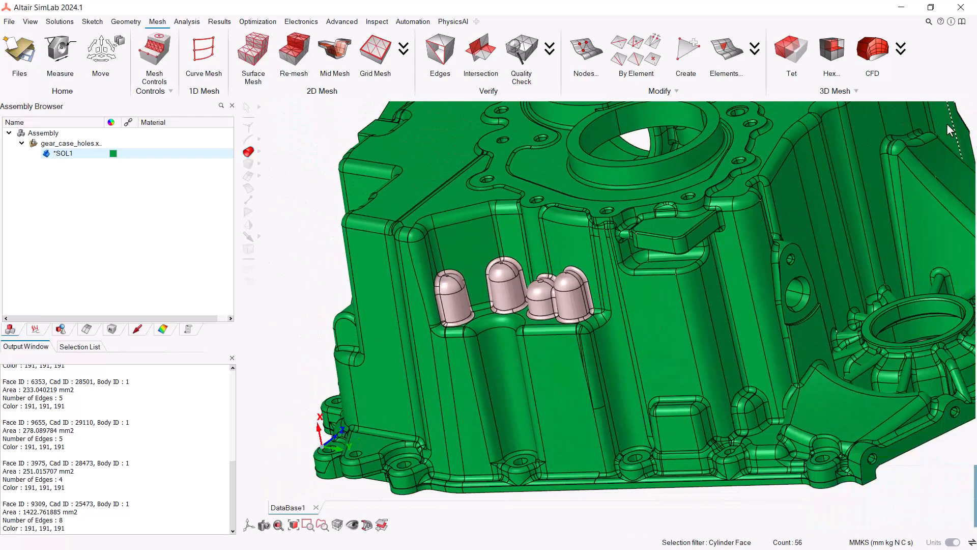